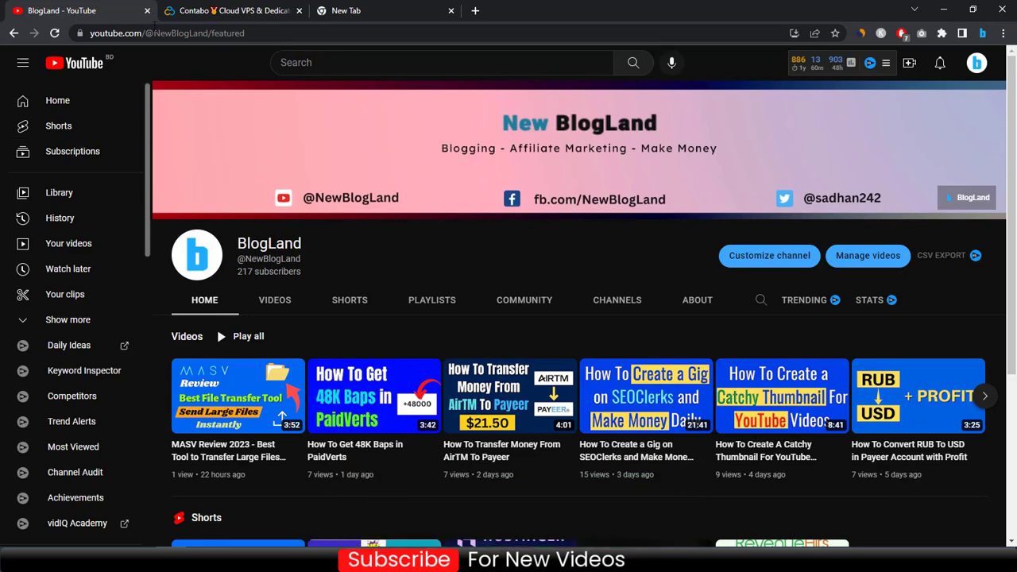
# - Switch to the Contabo tab and browse the homepage's VPS, VDS, dedicated server and storage offers
pyautogui.click(231, 10)
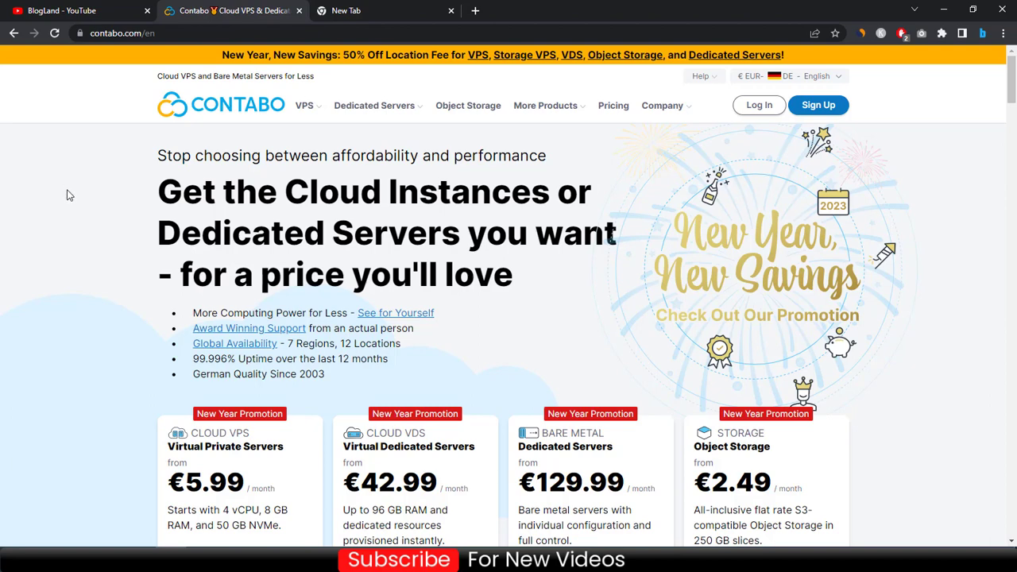
pyautogui.scroll(-3, 90, 202)
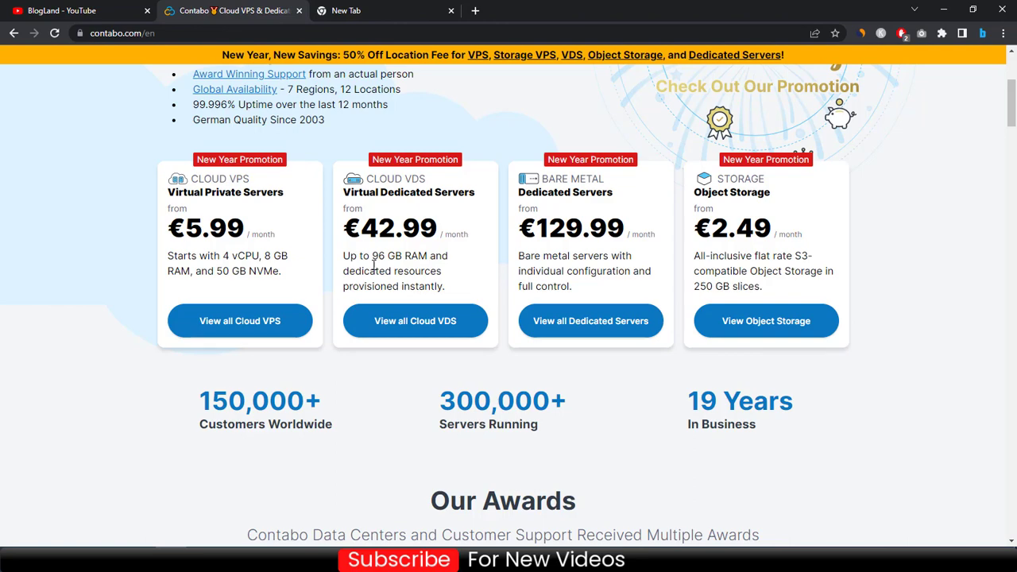
pyautogui.scroll(-1, 99, 216)
pyautogui.scroll(-1, 98, 213)
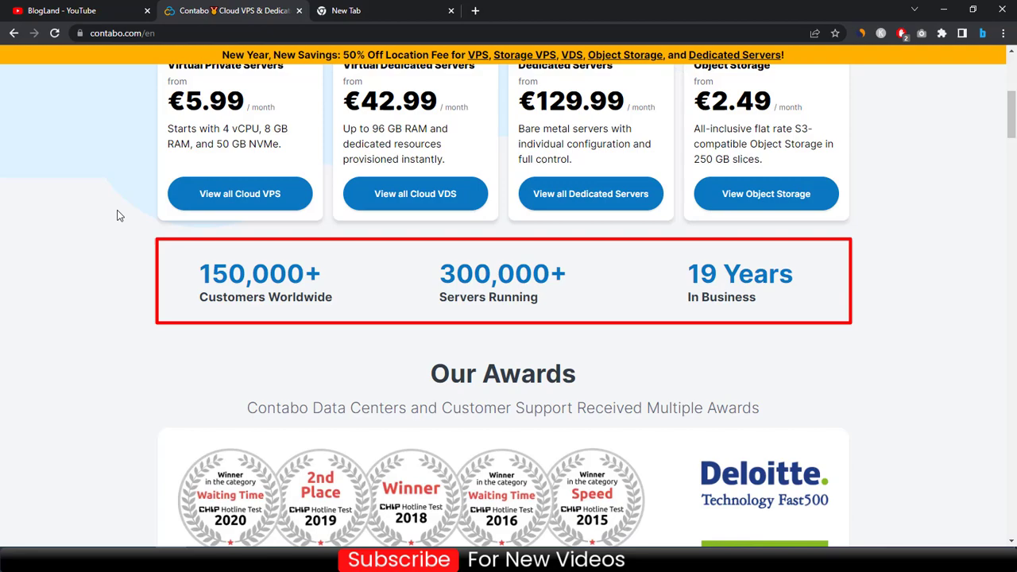
pyautogui.scroll(-4, 119, 215)
pyautogui.scroll(1, 123, 214)
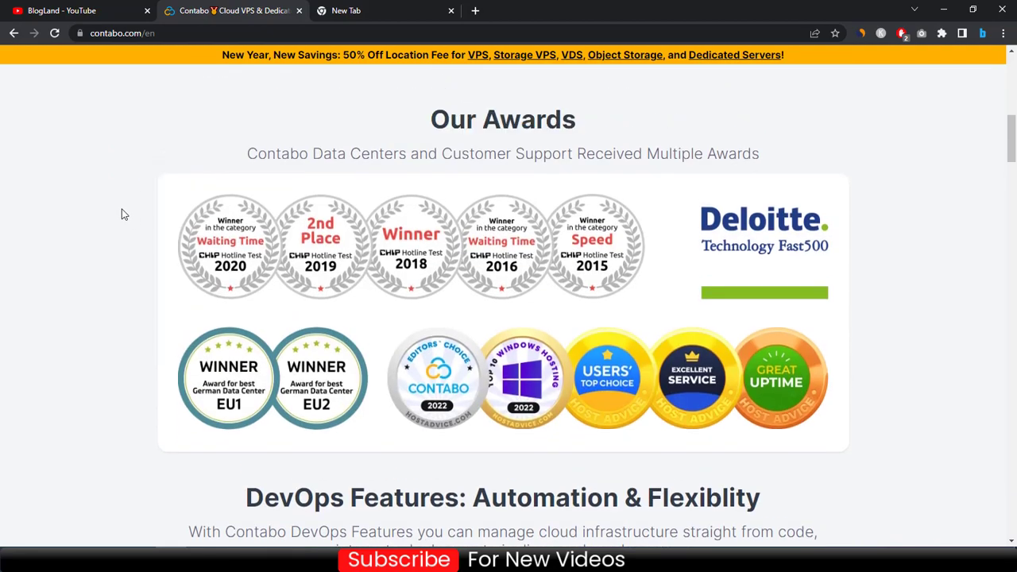
pyautogui.scroll(1, 123, 214)
pyautogui.scroll(-6, 111, 206)
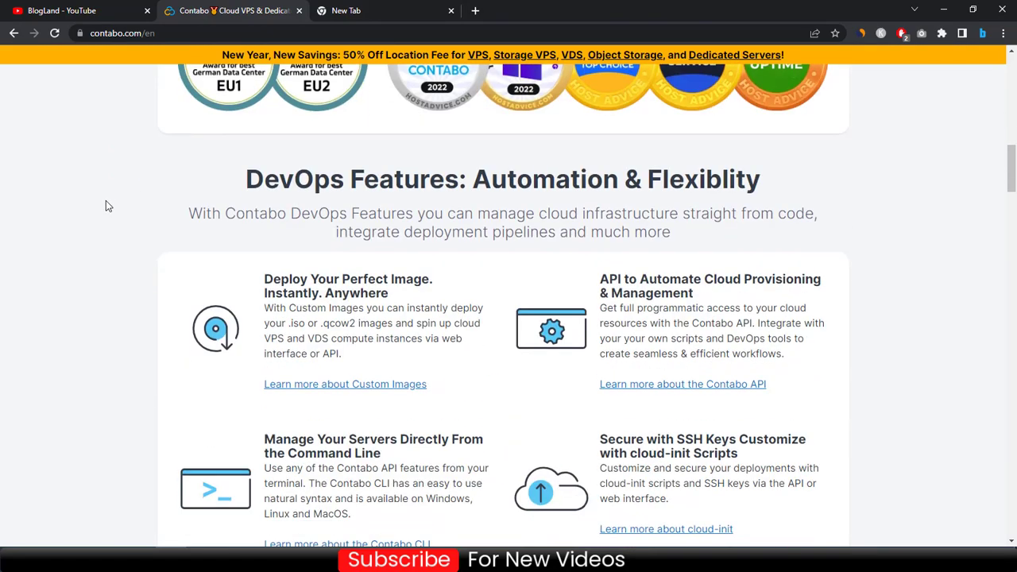
pyautogui.scroll(-3, 106, 197)
pyautogui.scroll(-2, 108, 190)
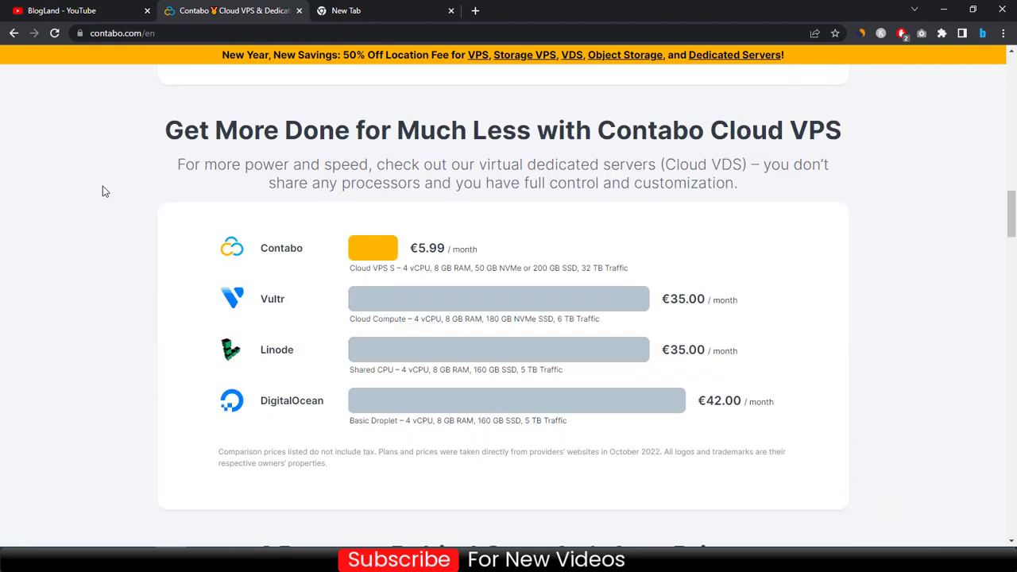
pyautogui.scroll(-1, 103, 191)
pyautogui.scroll(1, 103, 191)
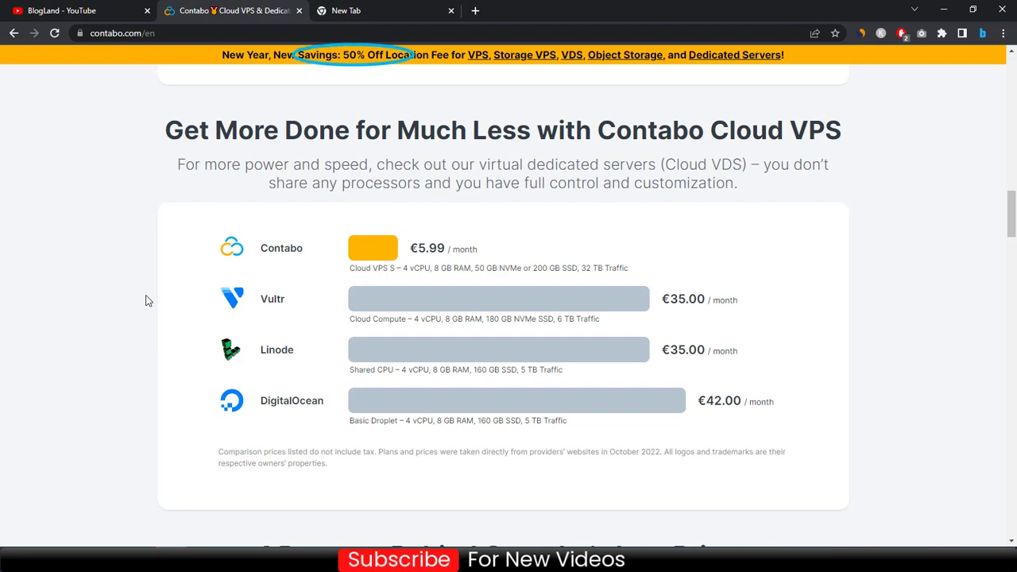
pyautogui.scroll(-5, 146, 301)
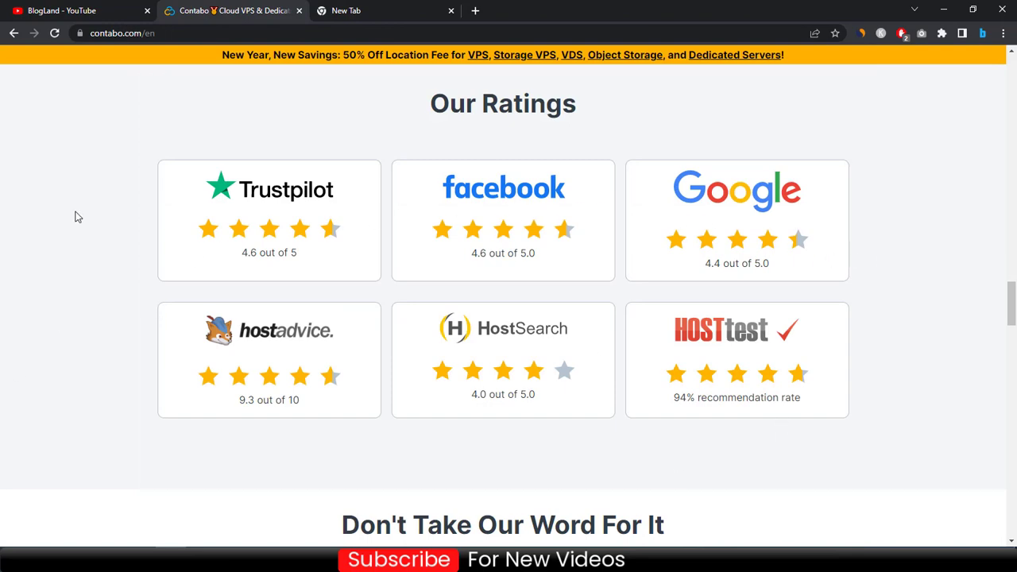
pyautogui.scroll(-2, 78, 215)
pyautogui.scroll(-8, 103, 202)
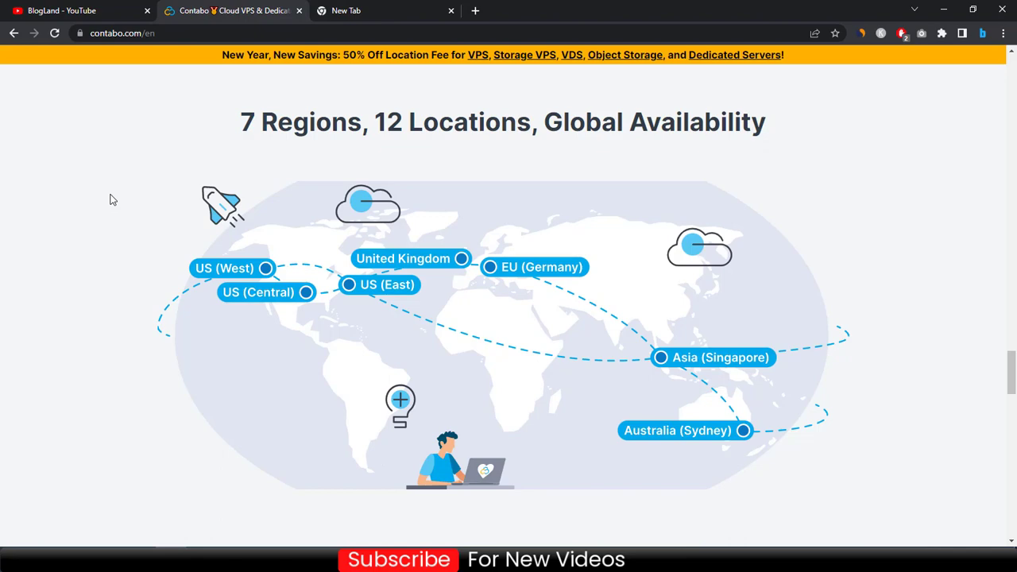
pyautogui.scroll(-5, 139, 193)
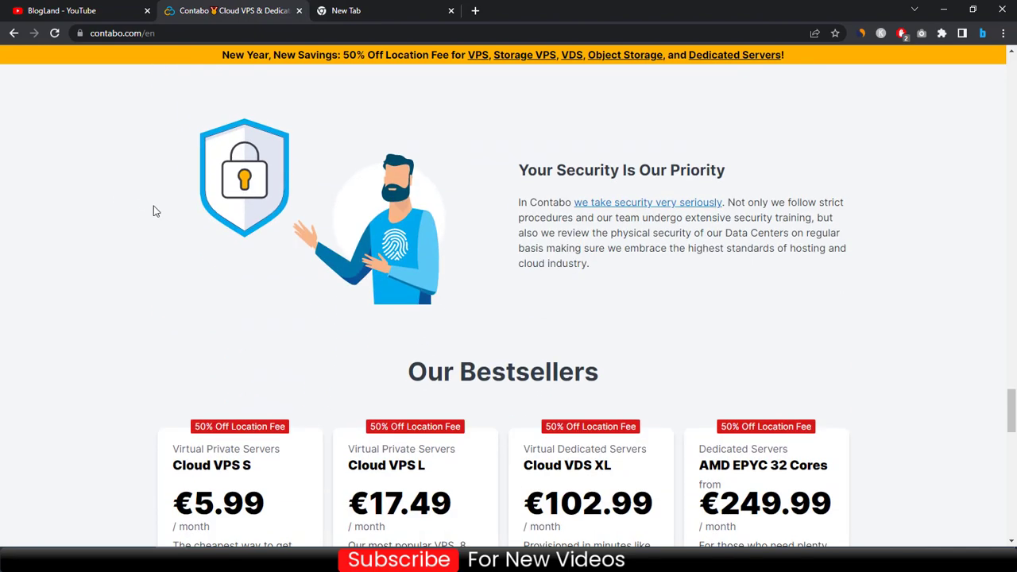
pyautogui.scroll(-2, 158, 211)
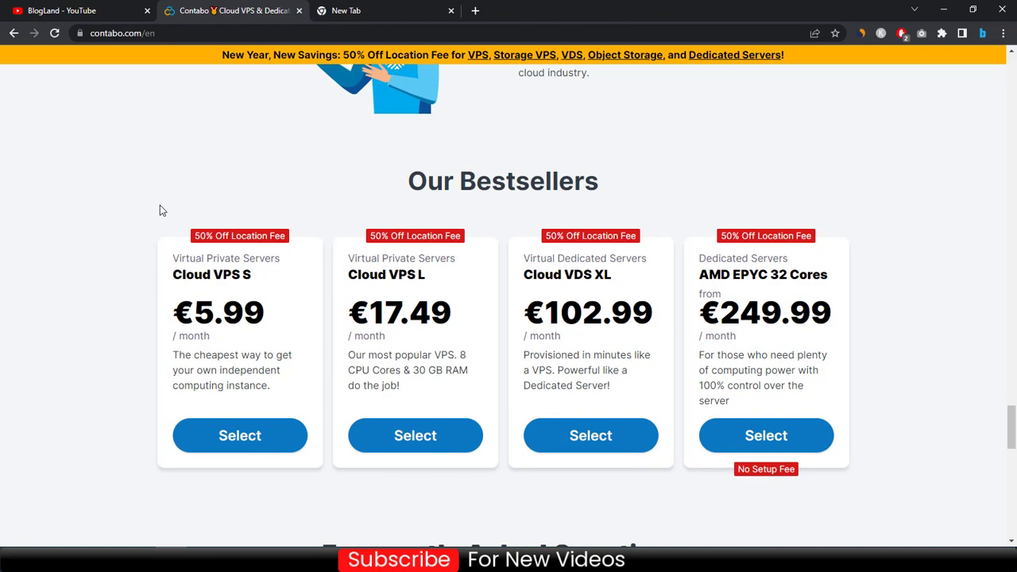
pyautogui.scroll(-1, 144, 205)
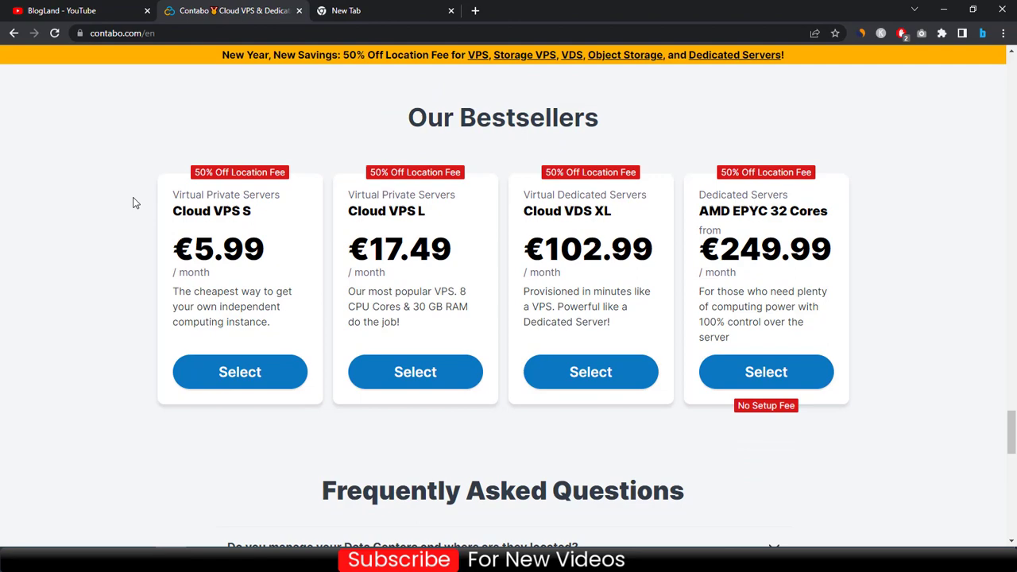
pyautogui.scroll(-2, 133, 201)
pyautogui.scroll(2, 134, 201)
pyautogui.scroll(-10, 135, 204)
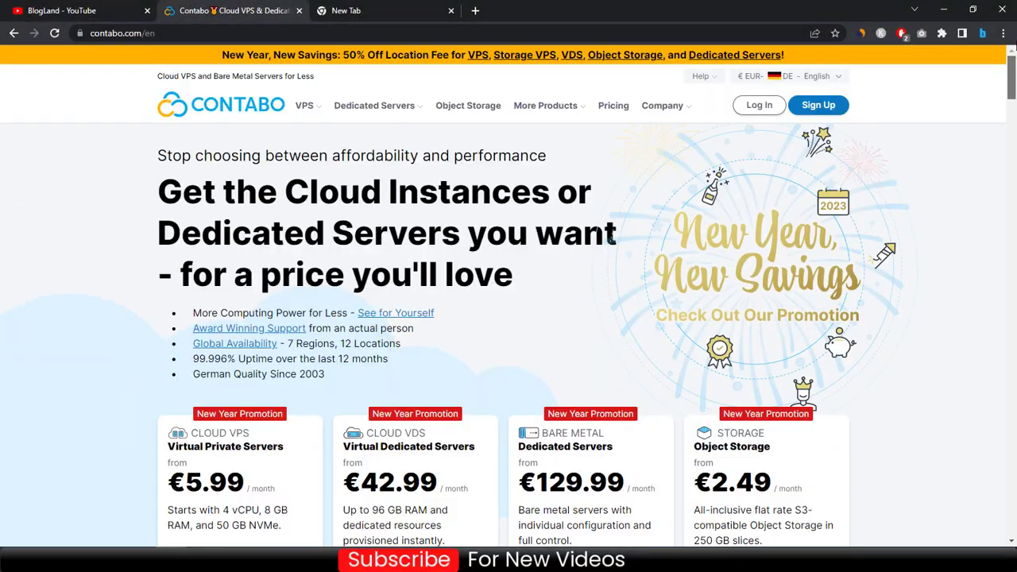
# - Look through the VPS, Dedicated Servers and More Products menus, then go to Web Hosting
pyautogui.moveTo(303, 117)
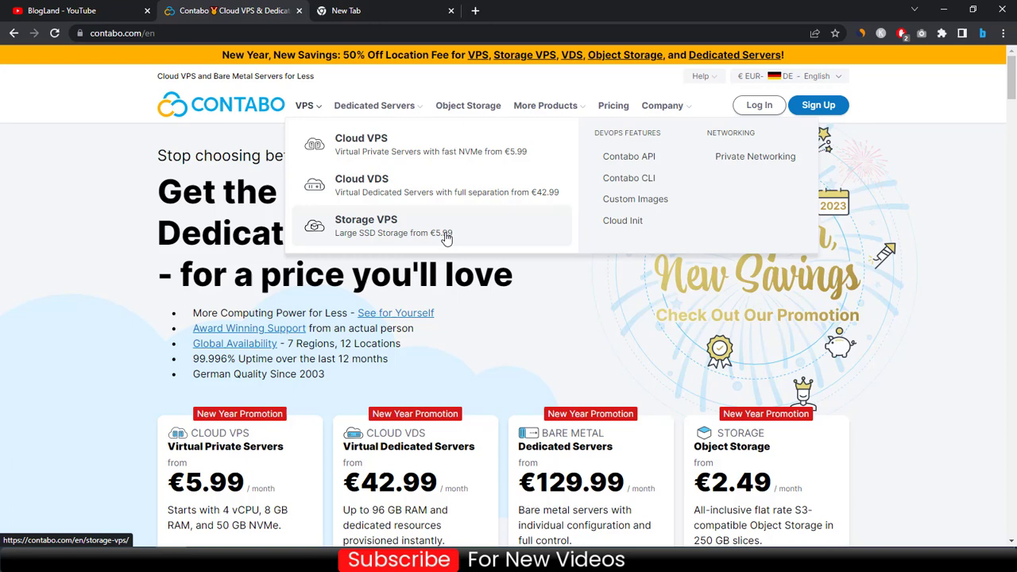
pyautogui.moveTo(394, 113)
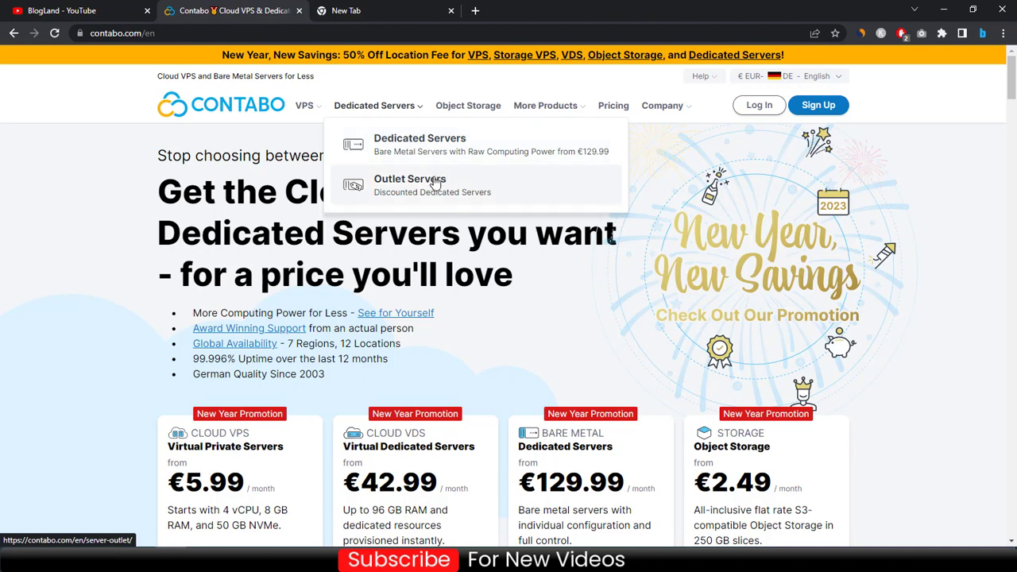
pyautogui.moveTo(545, 107)
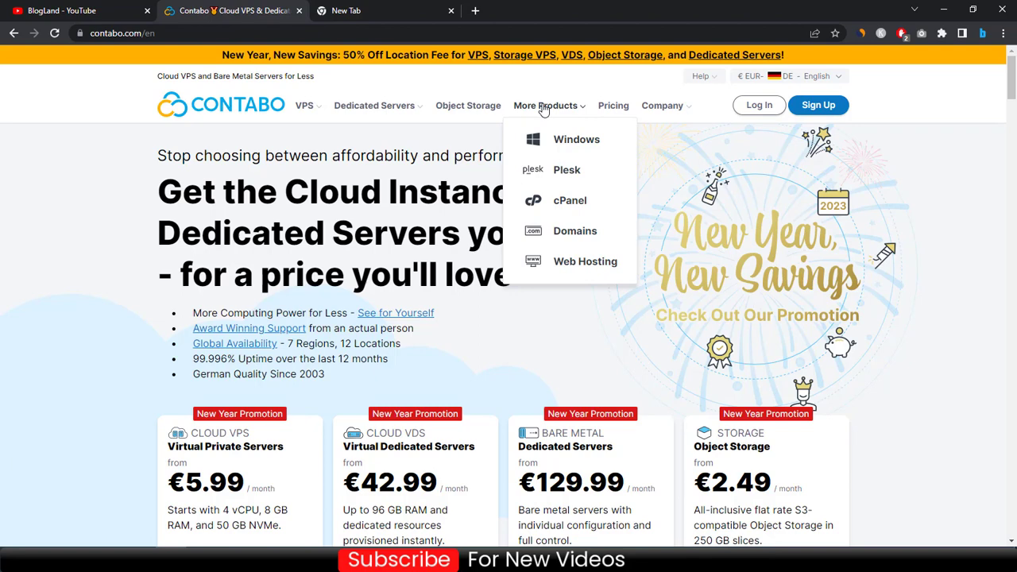
pyautogui.click(586, 263)
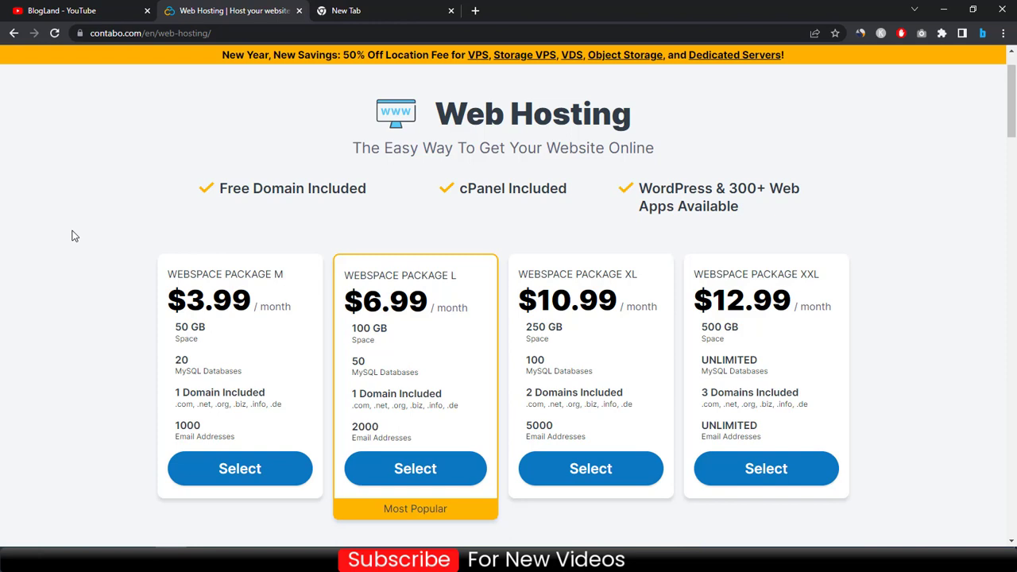
pyautogui.scroll(-2, 73, 234)
pyautogui.scroll(1, 72, 224)
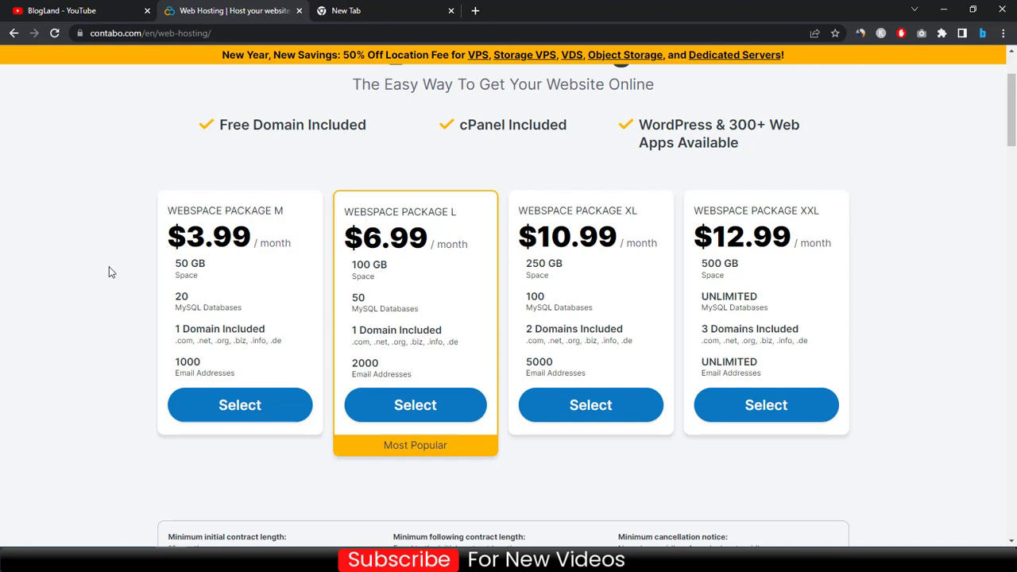
pyautogui.scroll(-7, 109, 267)
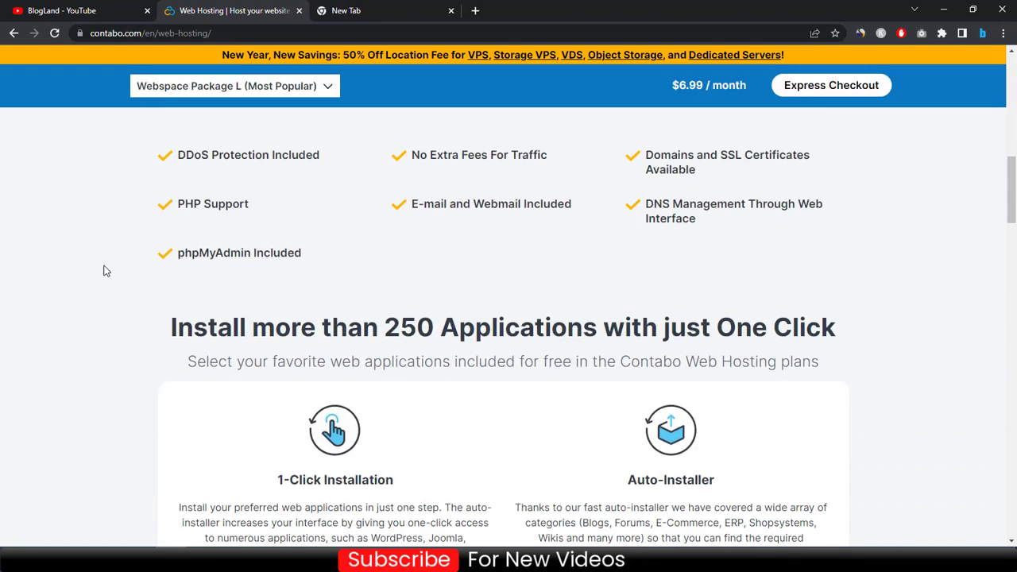
pyautogui.scroll(1, 105, 271)
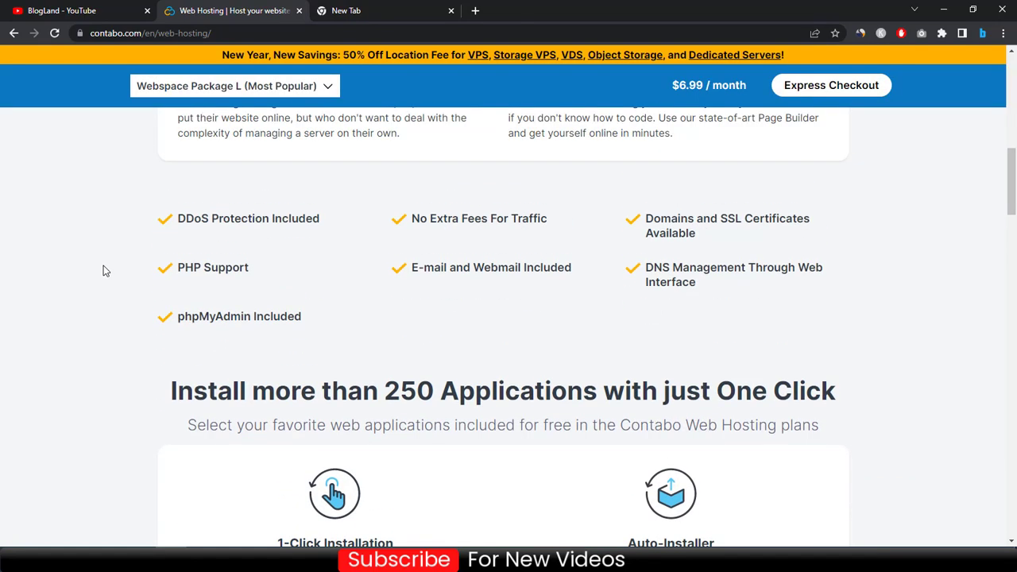
pyautogui.scroll(7, 103, 270)
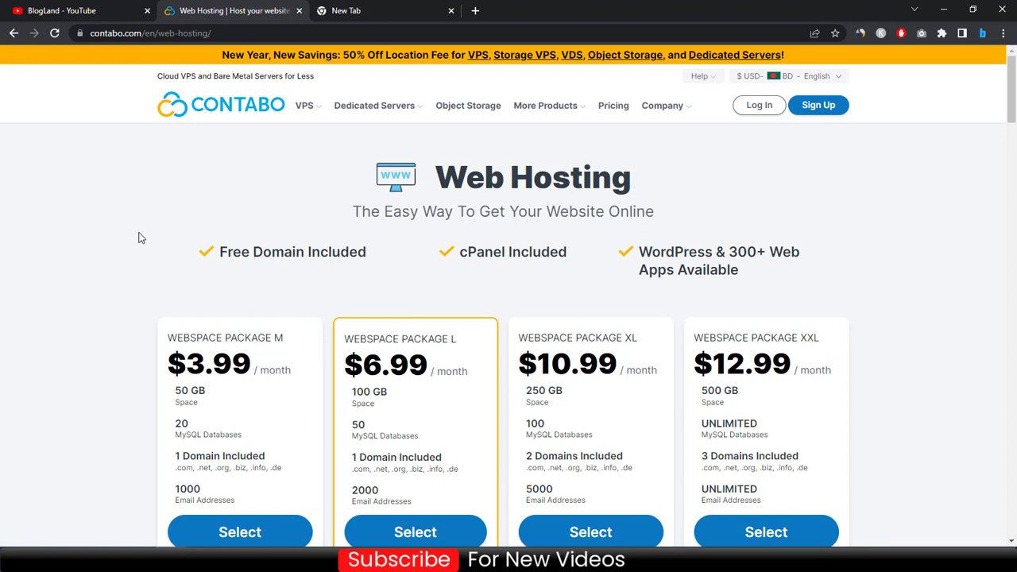
# - Go to the Cloud VPS plans page and select the Cloud VPS S plan
pyautogui.moveTo(303, 113)
pyautogui.click(417, 160)
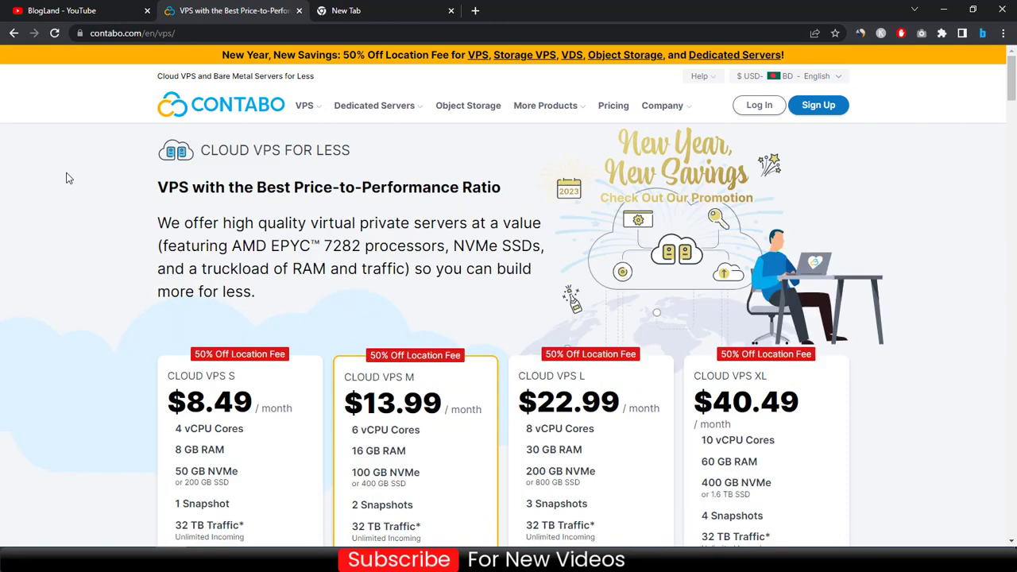
pyautogui.scroll(-3, 67, 178)
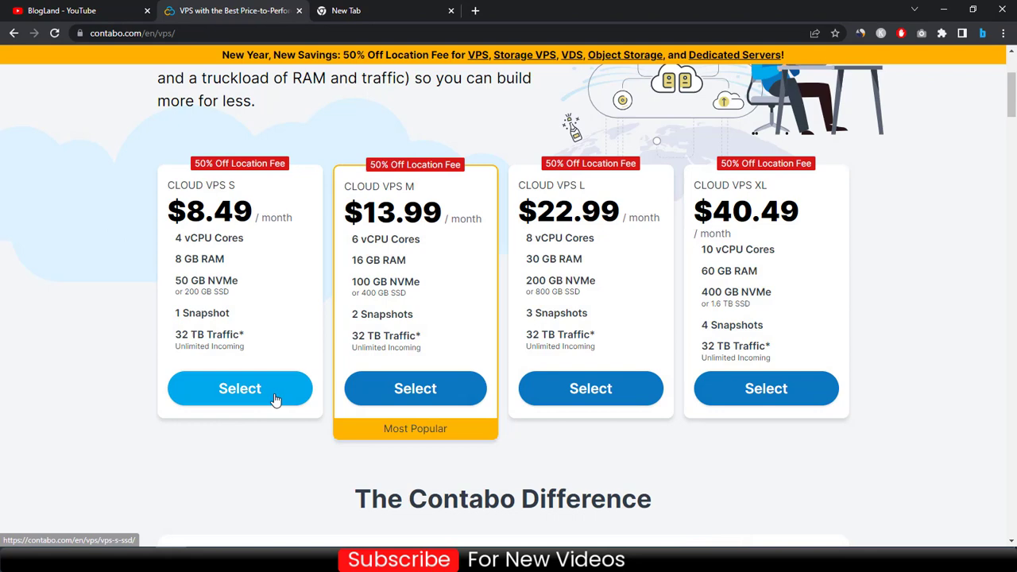
pyautogui.click(238, 389)
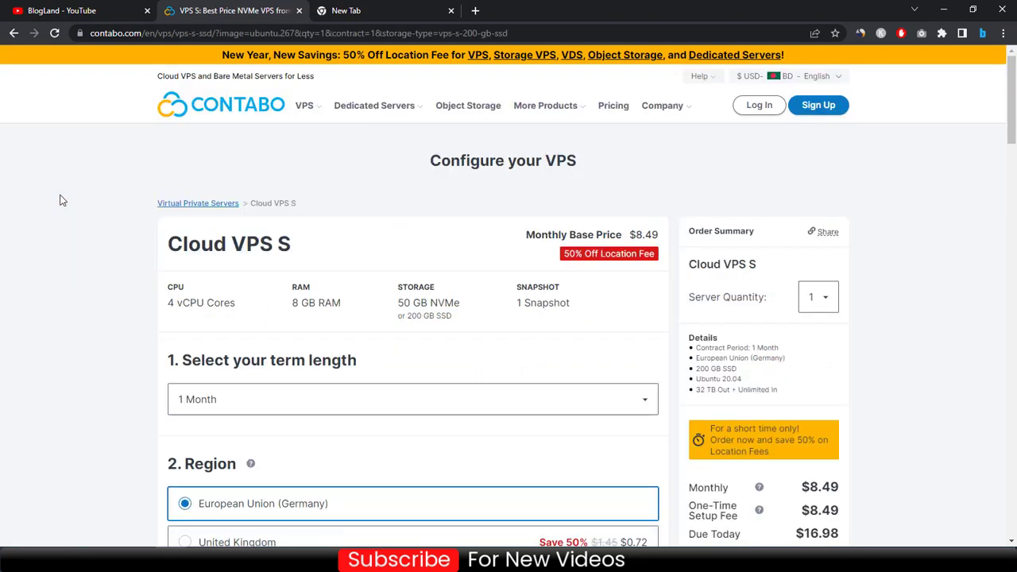
# - Change the term length to 12 Months, removing the setup fee
pyautogui.scroll(-2, 62, 195)
pyautogui.scroll(-1, 243, 215)
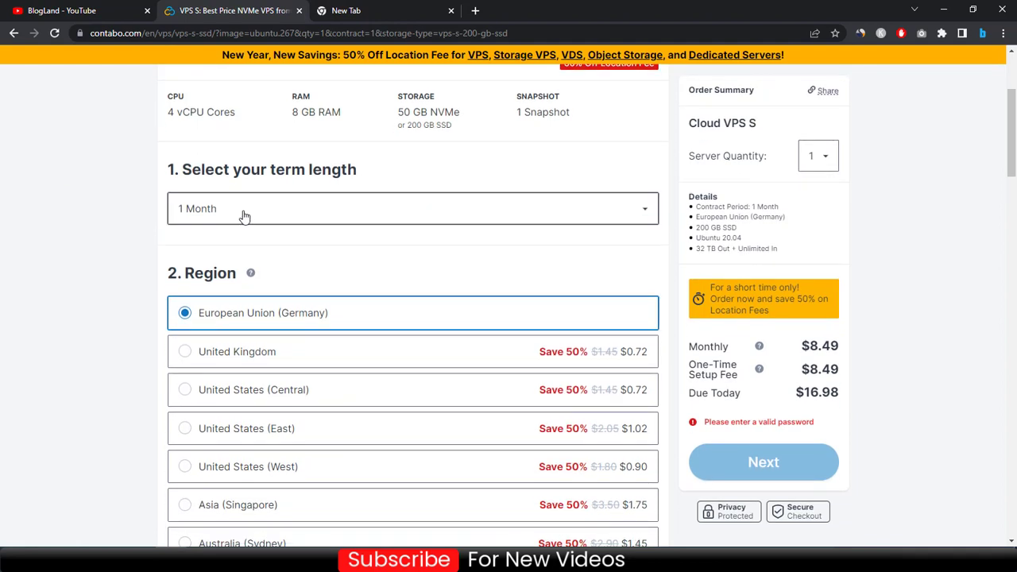
pyautogui.click(248, 215)
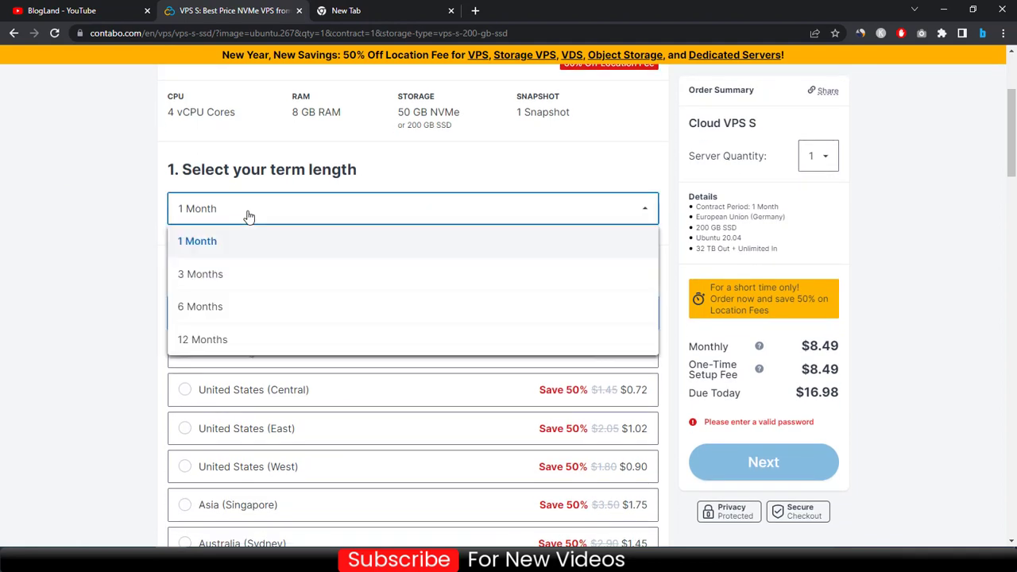
pyautogui.click(248, 342)
pyautogui.scroll(3, 73, 190)
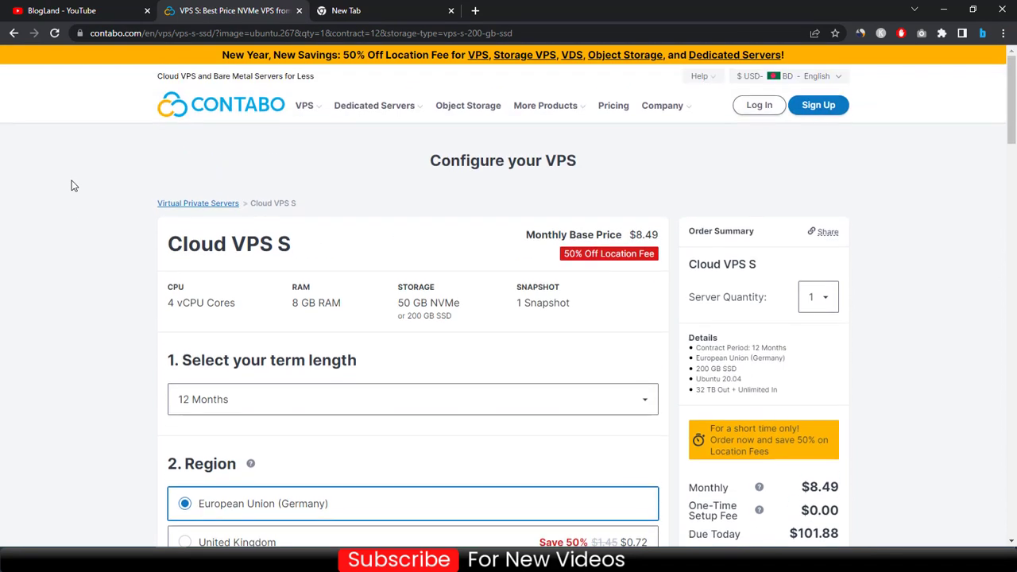
pyautogui.scroll(-1, 72, 185)
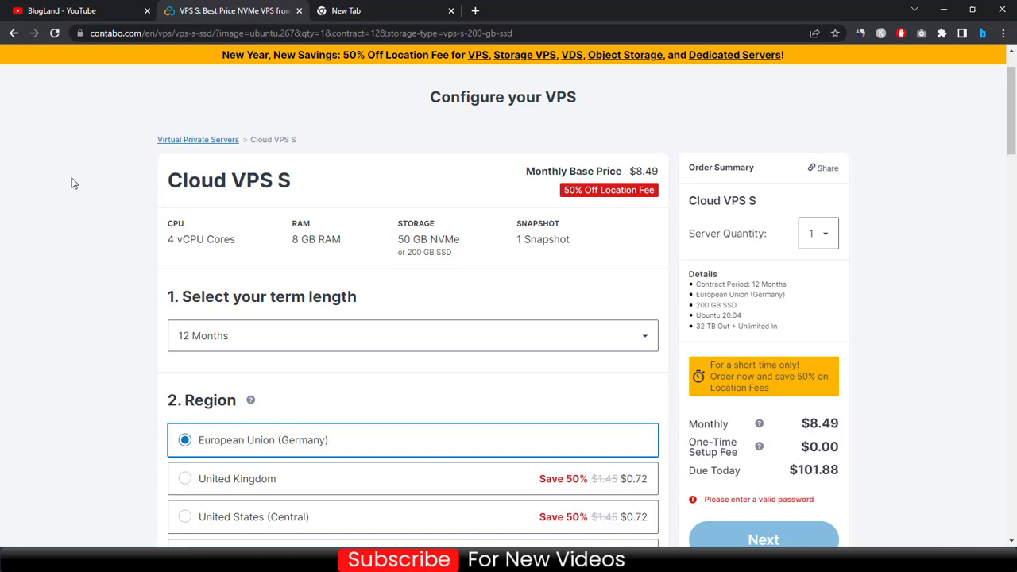
pyautogui.scroll(-3, 71, 183)
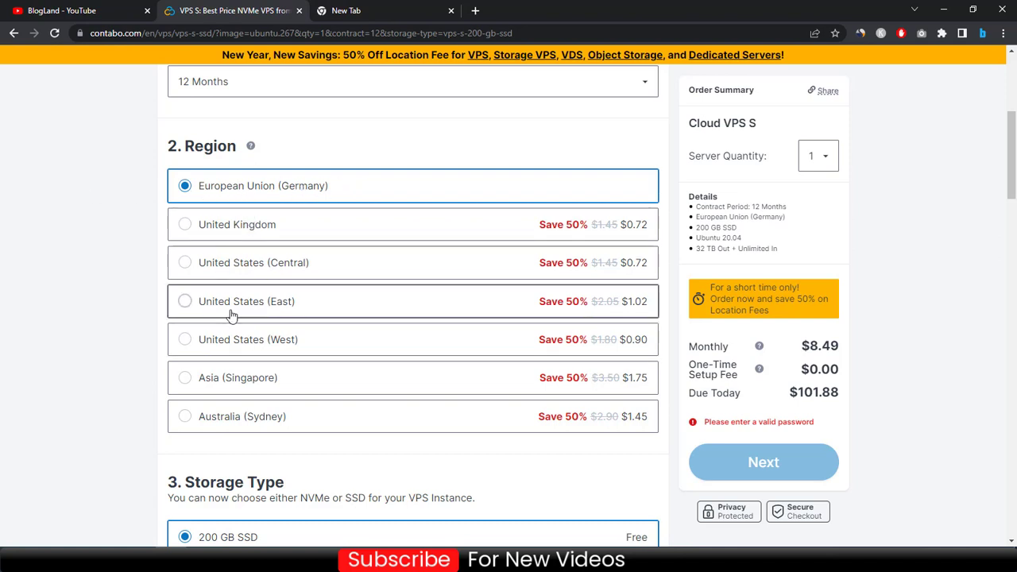
# - Choose the United States (Central) region and 50 GB NVMe storage
pyautogui.click(239, 262)
pyautogui.scroll(-5, 109, 212)
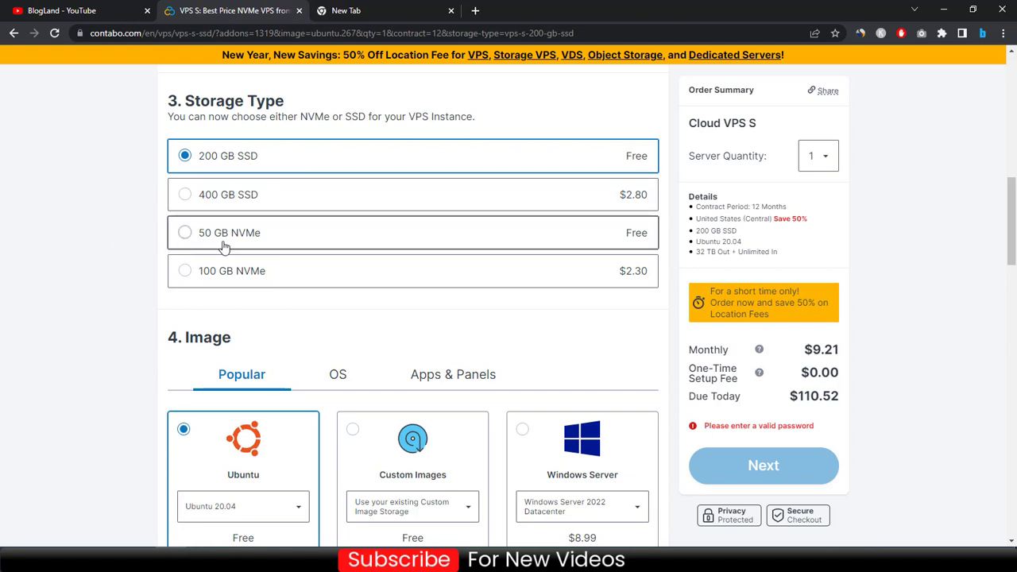
pyautogui.click(262, 244)
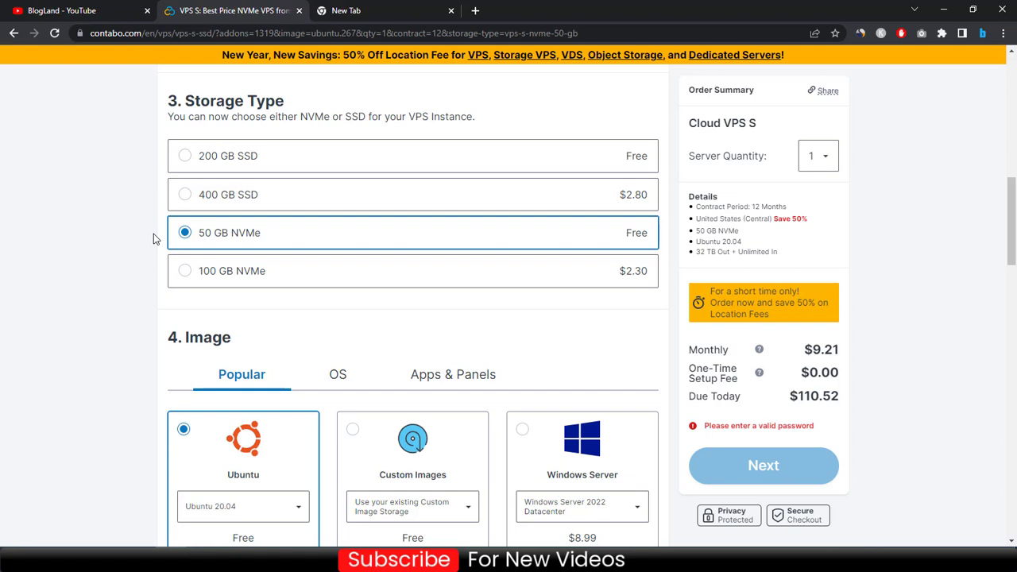
# - Try the cPanel image, then settle on Ubuntu 20.04 as the server image
pyautogui.scroll(-3, 153, 233)
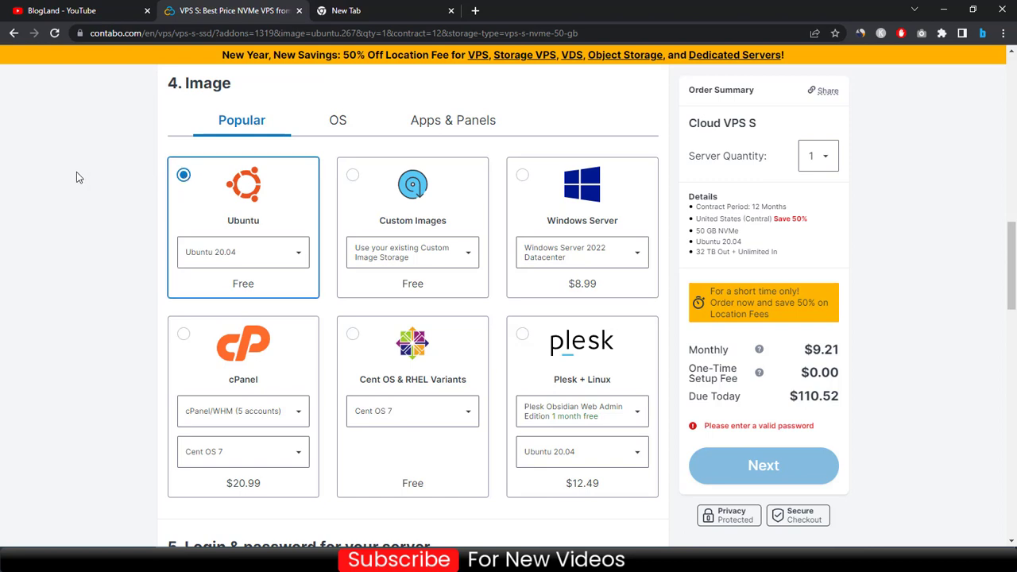
pyautogui.scroll(-1, 77, 175)
pyautogui.scroll(1, 88, 223)
pyautogui.click(181, 339)
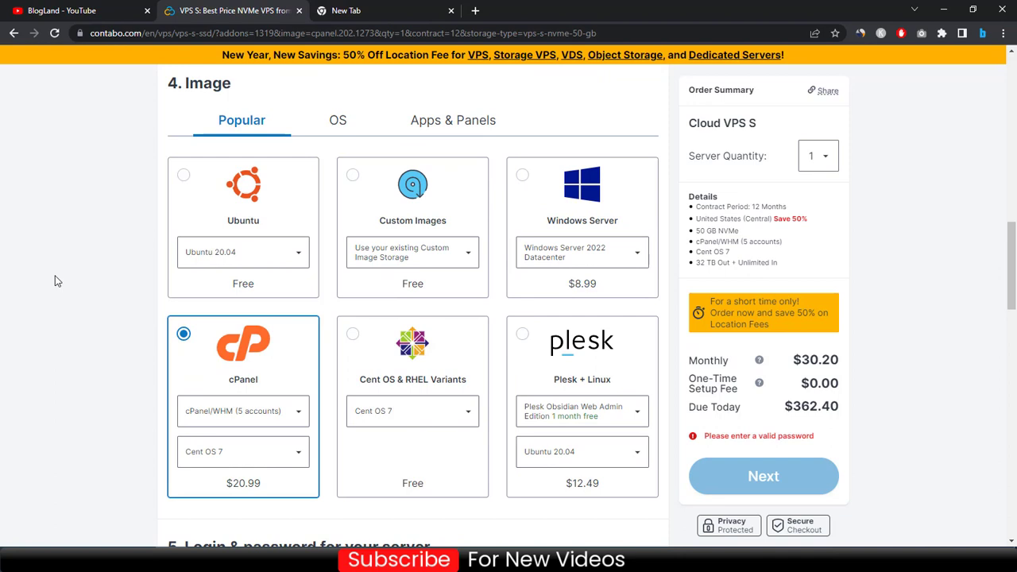
pyautogui.click(182, 181)
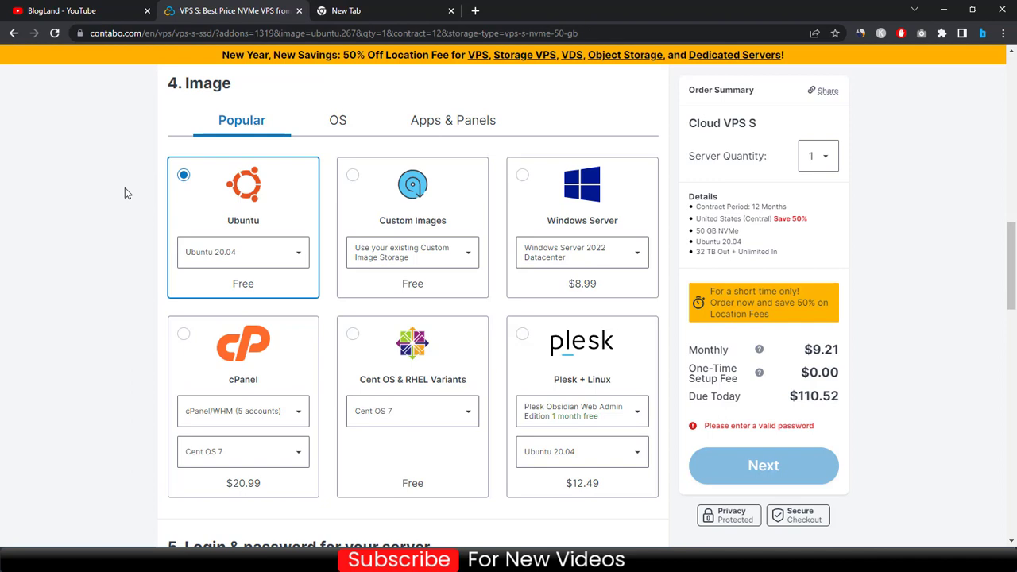
pyautogui.scroll(-1, 125, 187)
pyautogui.click(183, 270)
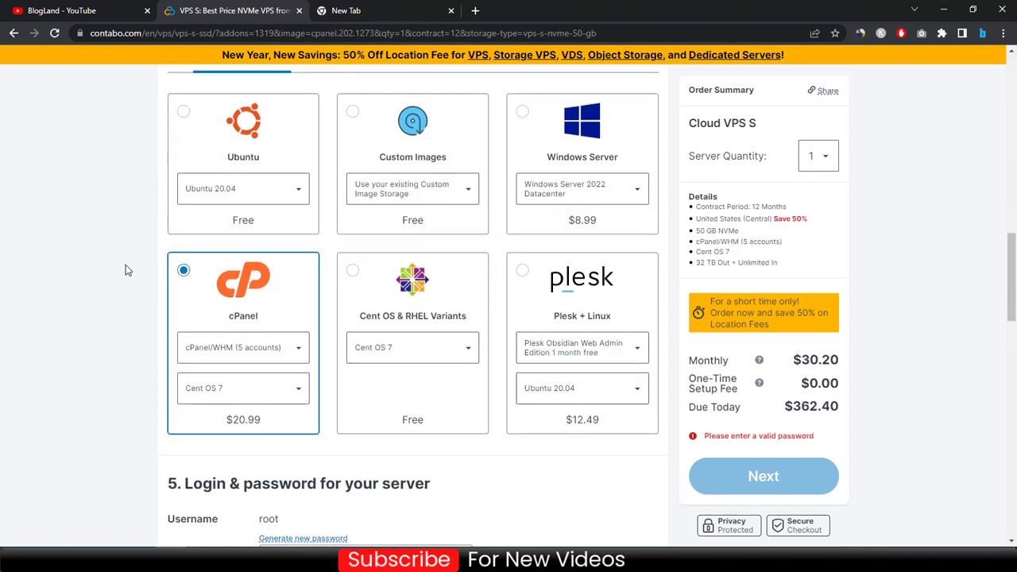
pyautogui.click(183, 113)
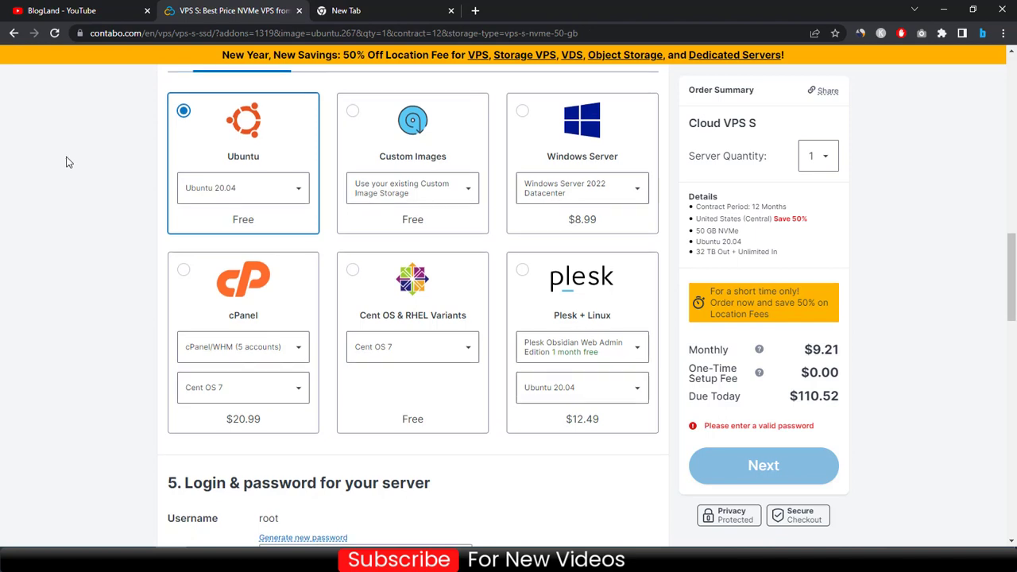
# - Enter a valid 8–30 character alphanumeric root password to clear the validation error
pyautogui.scroll(-4, 69, 163)
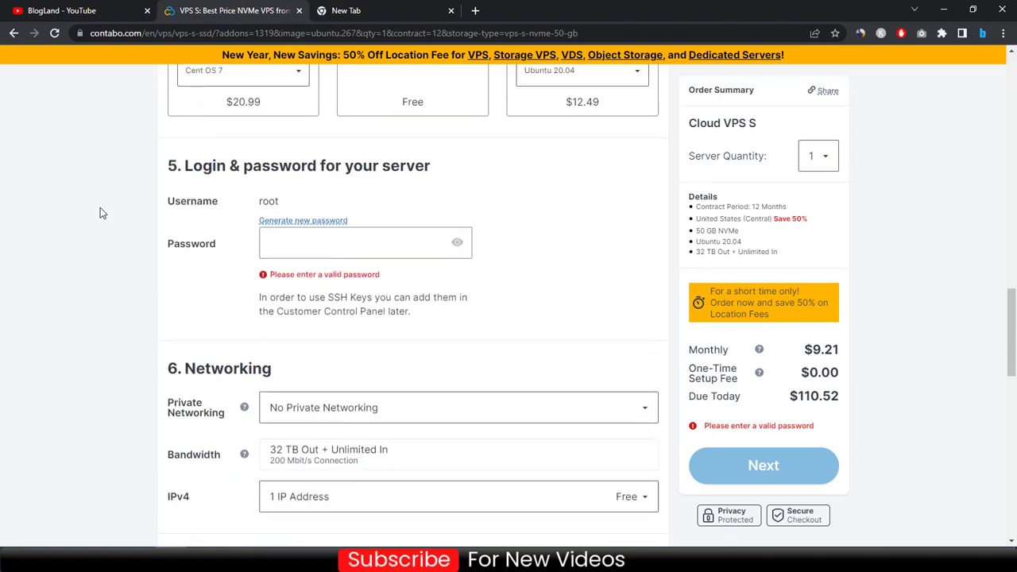
pyautogui.click(324, 243)
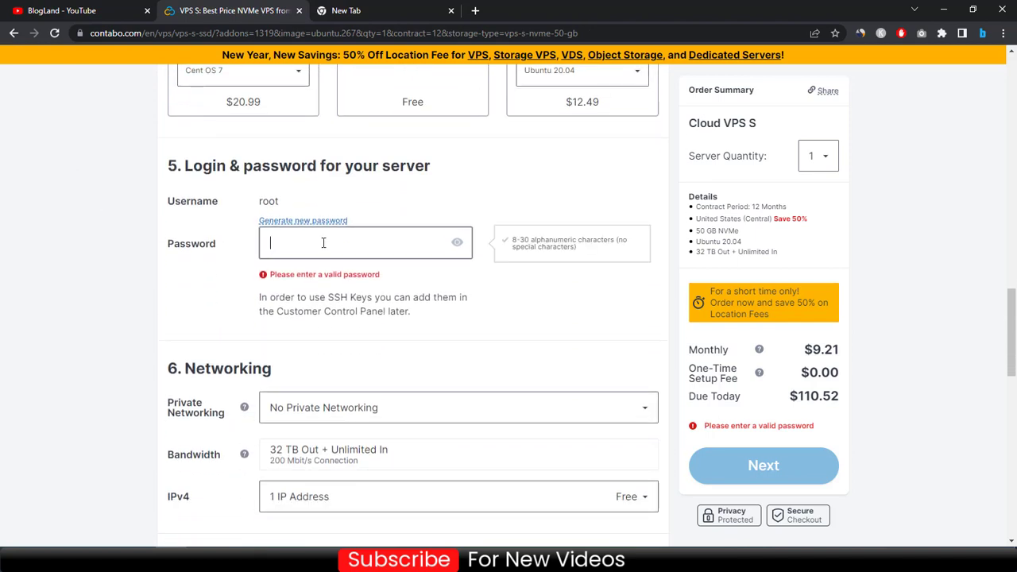
pyautogui.write('•••••••••••••••')
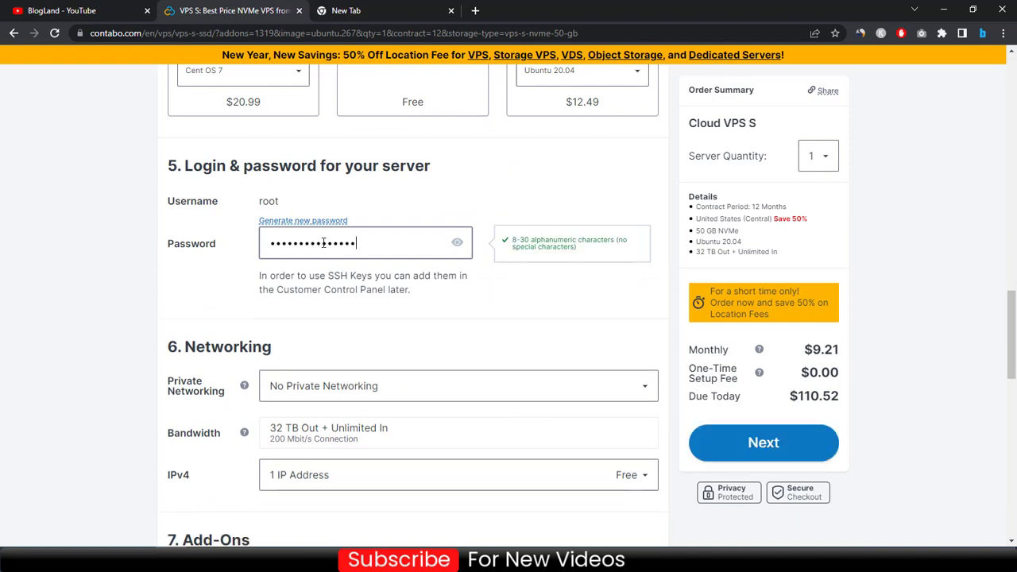
pyautogui.click(133, 224)
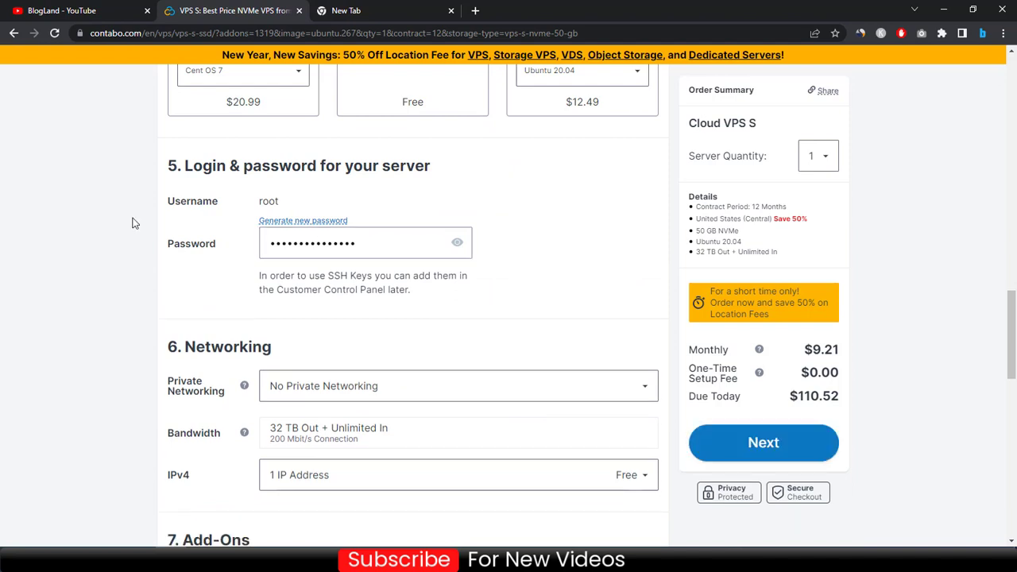
pyautogui.scroll(-3, 132, 223)
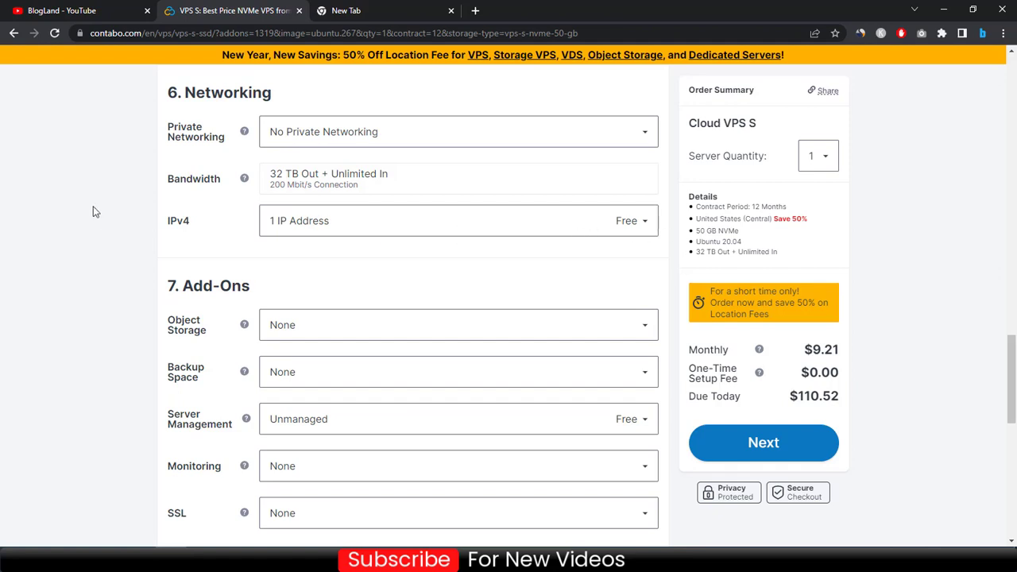
pyautogui.scroll(-1, 93, 198)
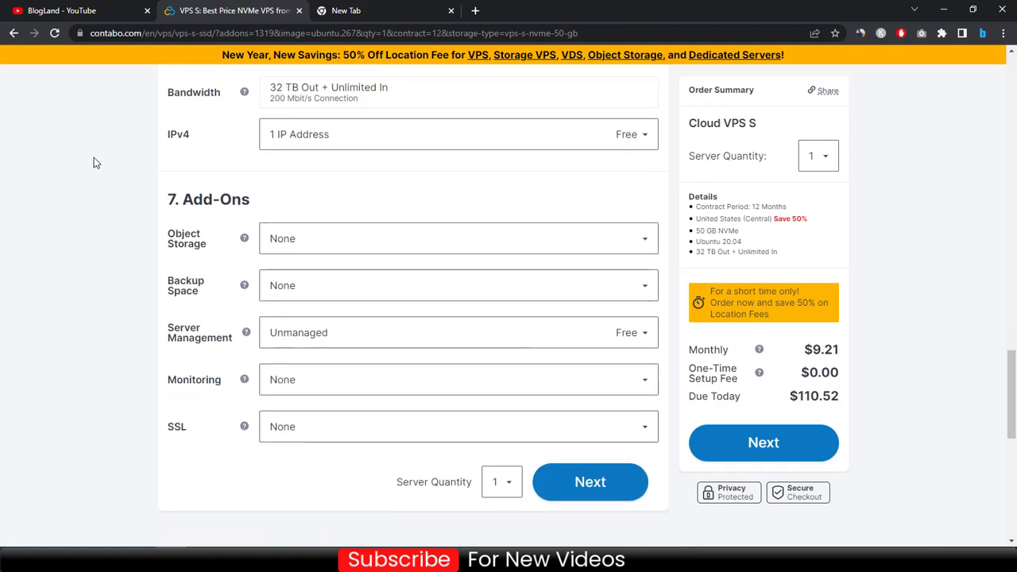
pyautogui.scroll(-1, 94, 162)
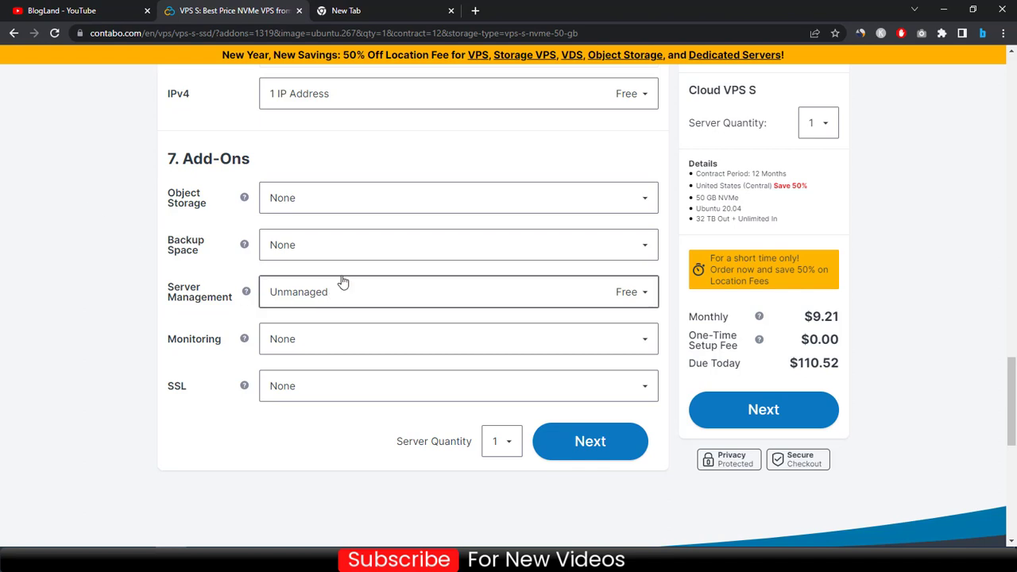
pyautogui.click(354, 247)
pyautogui.click(60, 243)
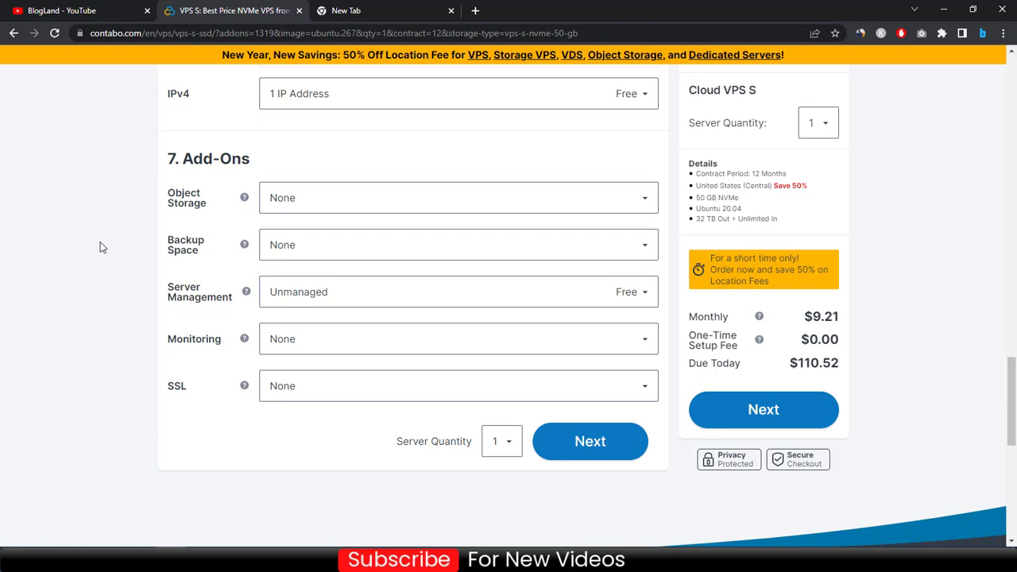
pyautogui.click(329, 299)
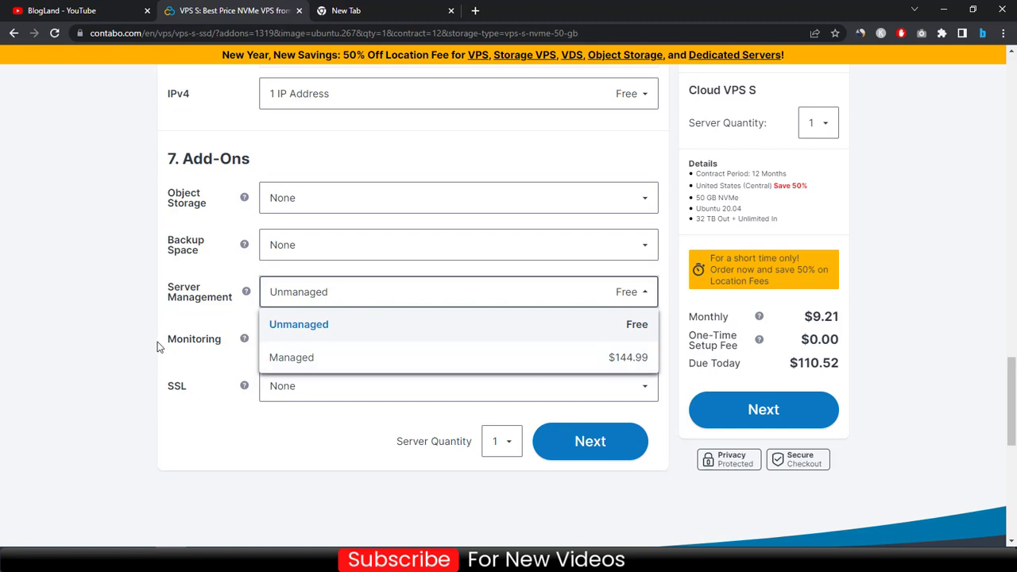
pyautogui.click(337, 335)
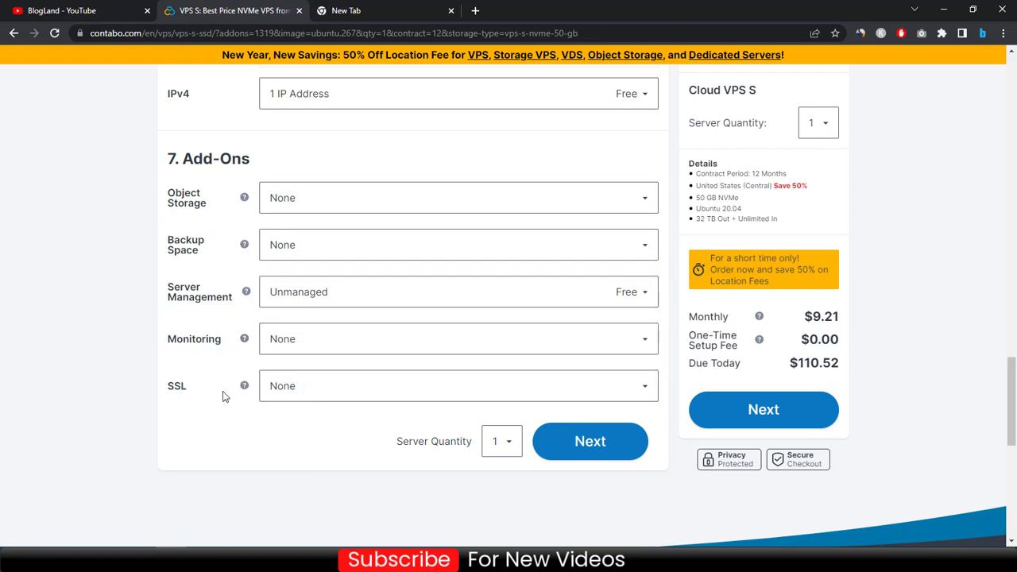
pyautogui.click(350, 381)
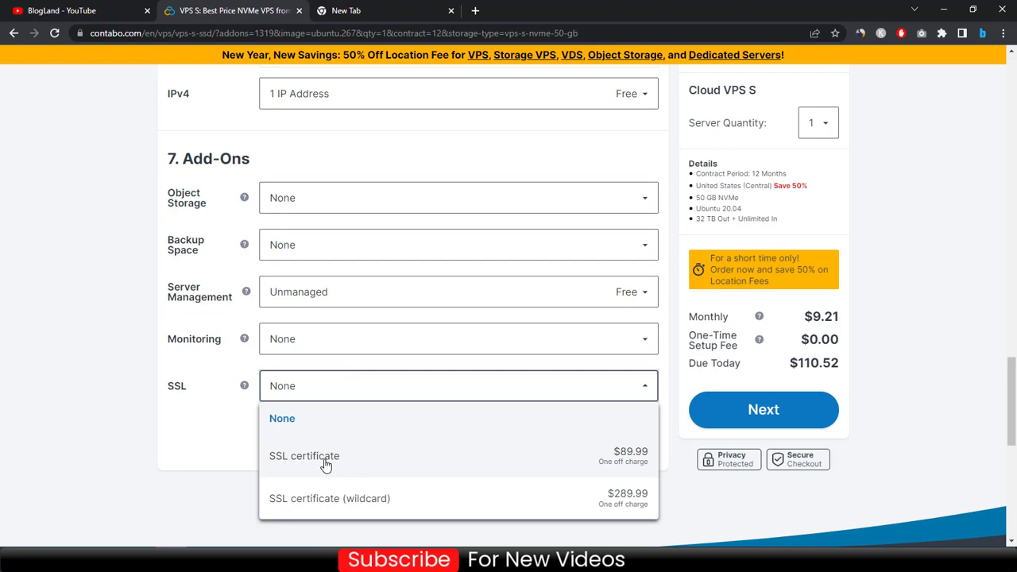
pyautogui.click(64, 346)
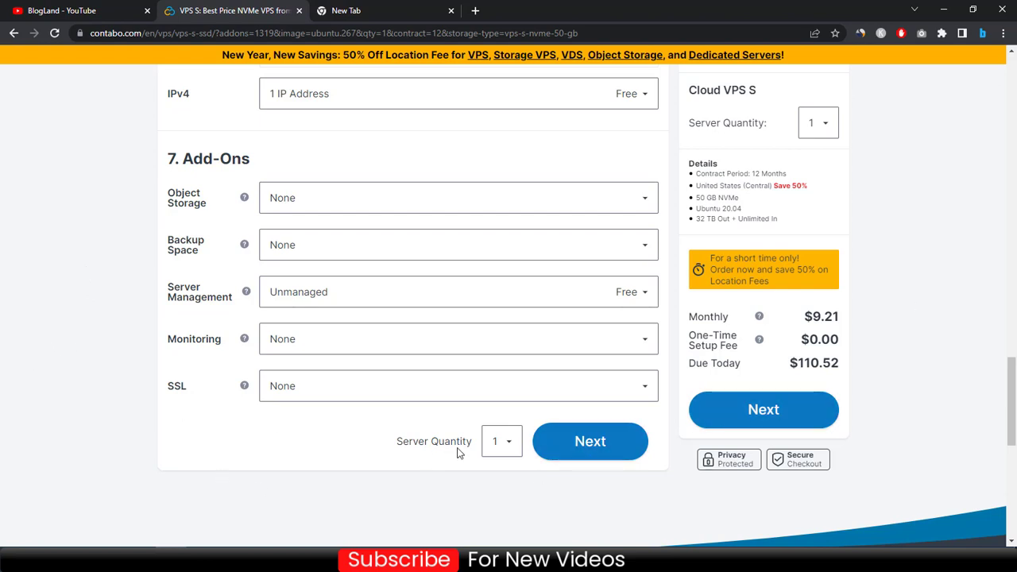
pyautogui.click(501, 442)
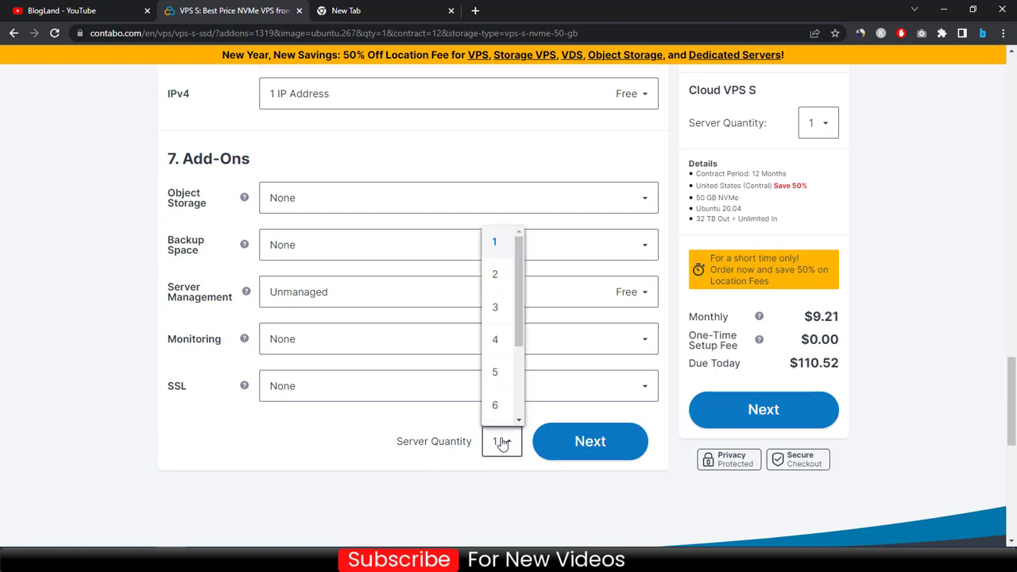
pyautogui.click(501, 441)
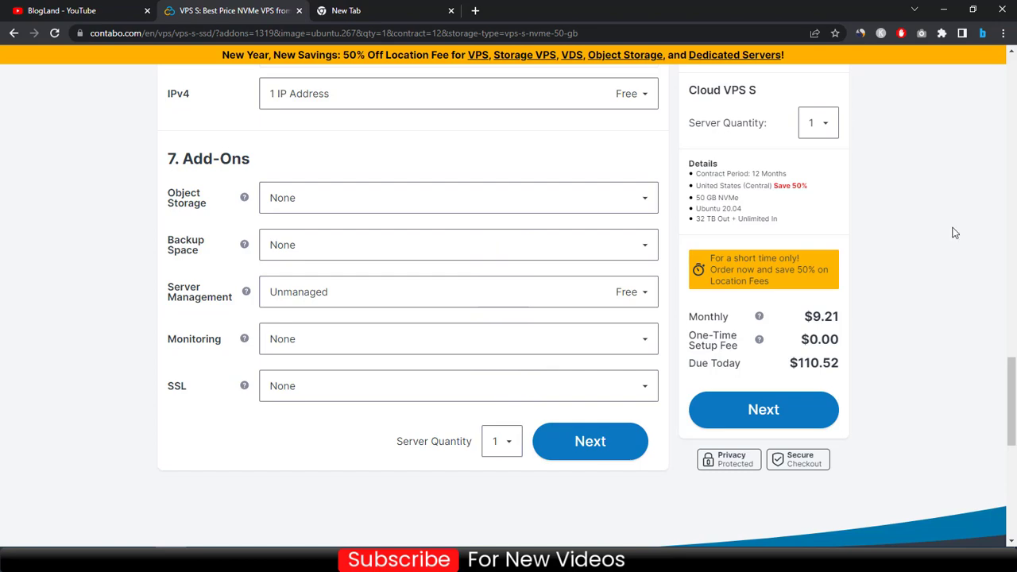
# - Review the configuration and its Save 50% note, then proceed to the checkout form
pyautogui.scroll(20, 916, 319)
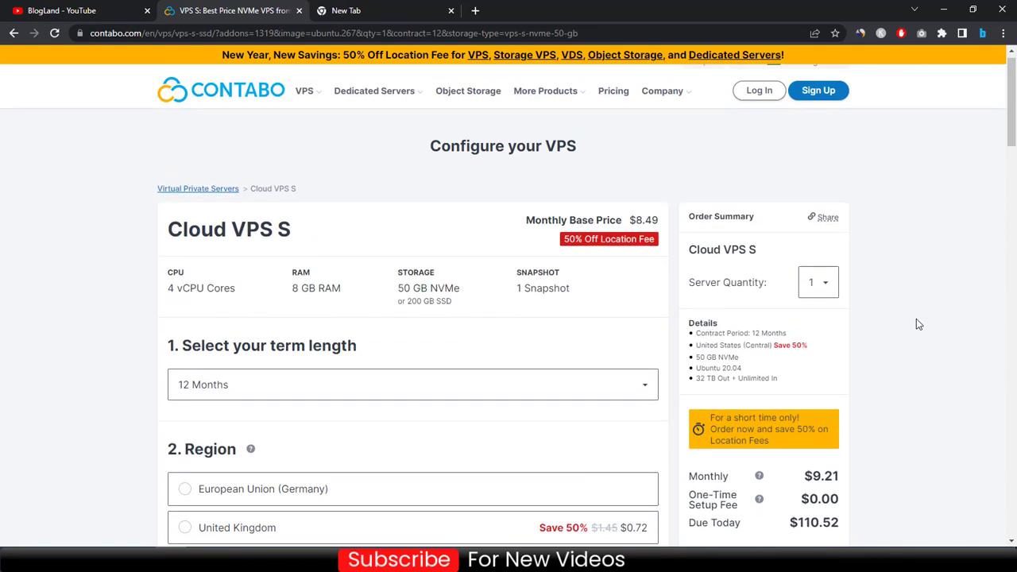
pyautogui.scroll(-3, 917, 324)
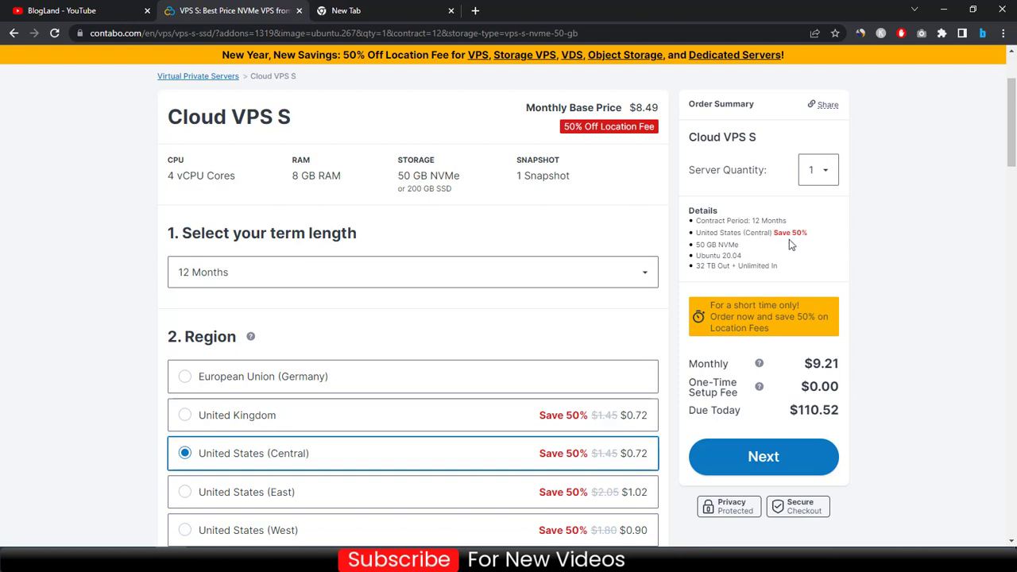
pyautogui.moveTo(775, 233); pyautogui.dragTo(866, 235)
pyautogui.click(914, 243)
pyautogui.click(764, 456)
pyautogui.scroll(-3, 91, 211)
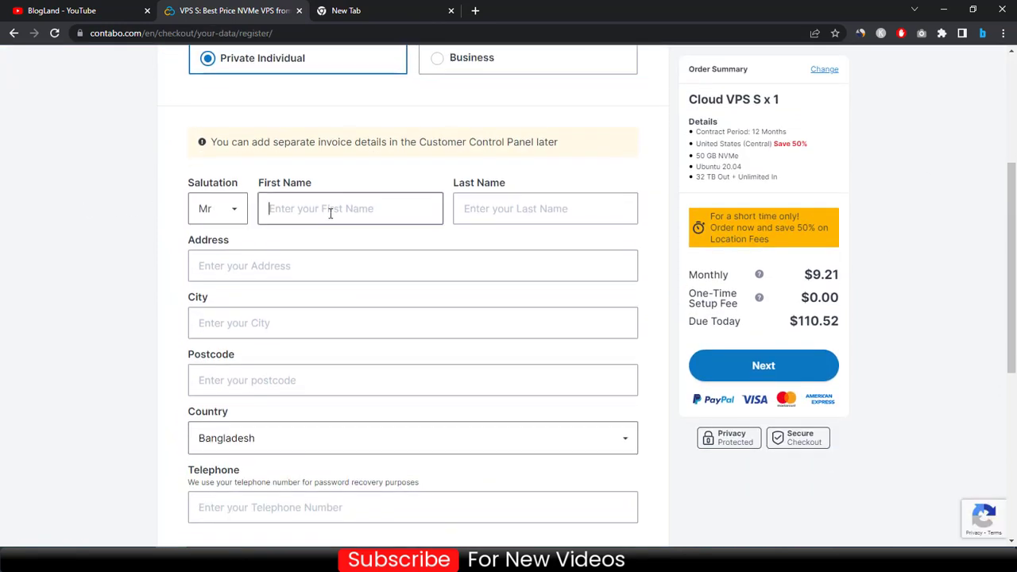
# - Fill the First Name and Last Name fields with the customer's name
pyautogui.write('Sasd')
pyautogui.write('dhan')
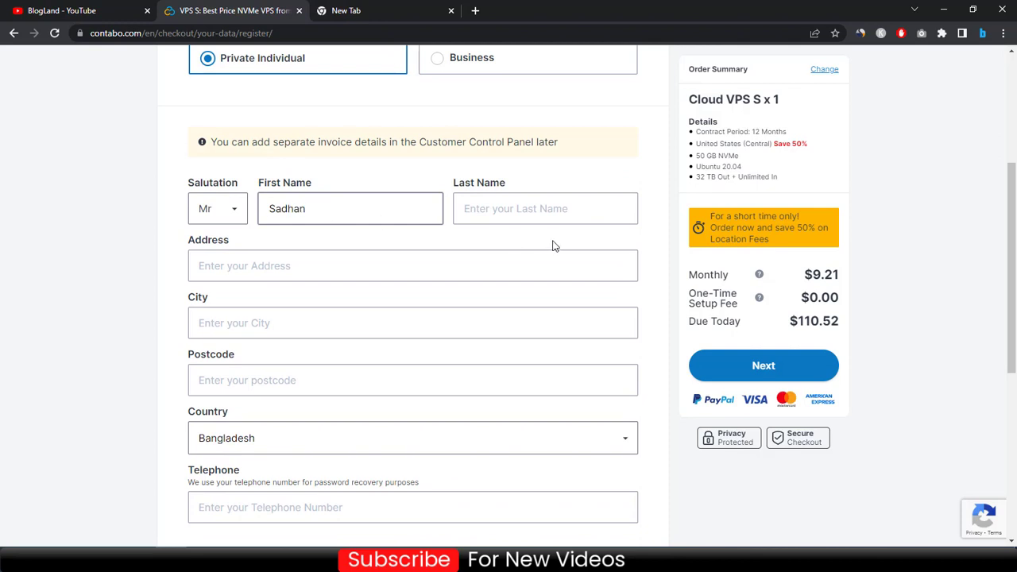
pyautogui.click(503, 207)
pyautogui.write('Pal')
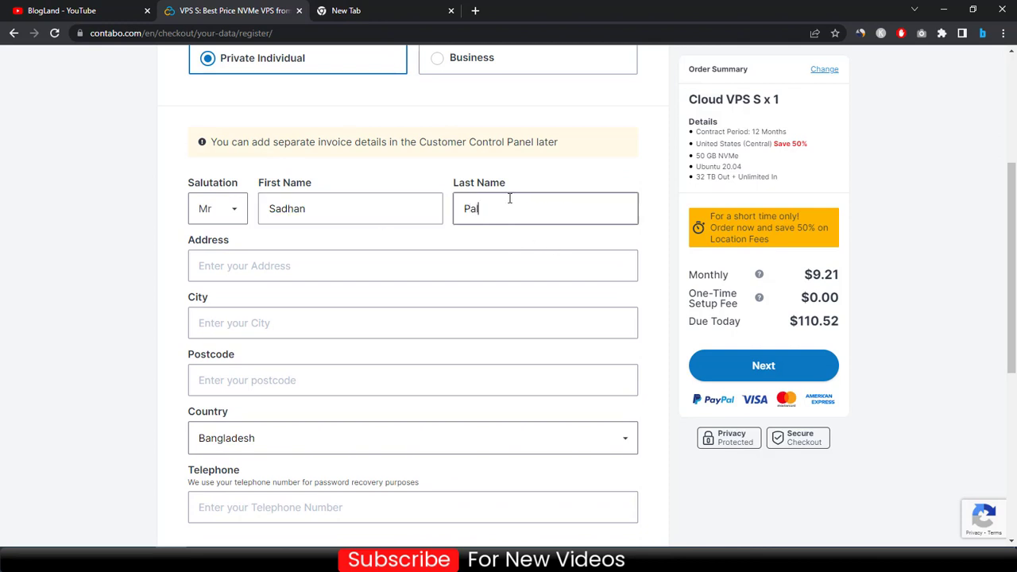
pyautogui.moveTo(64, 241); pyautogui.dragTo(100, 221)
pyautogui.click(100, 226)
pyautogui.scroll(-1, 159, 222)
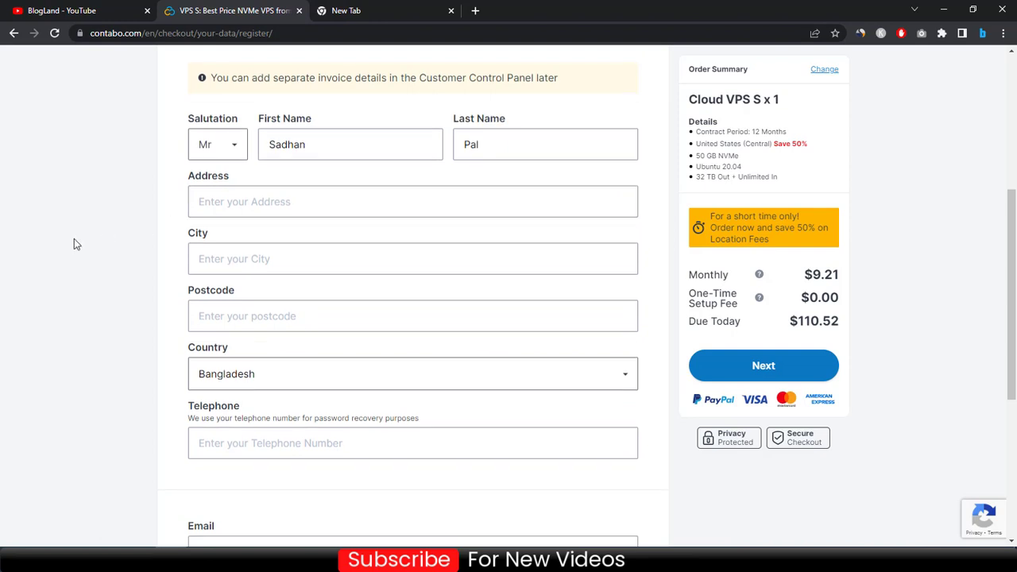
pyautogui.scroll(-1, 74, 238)
pyautogui.scroll(-2, 95, 231)
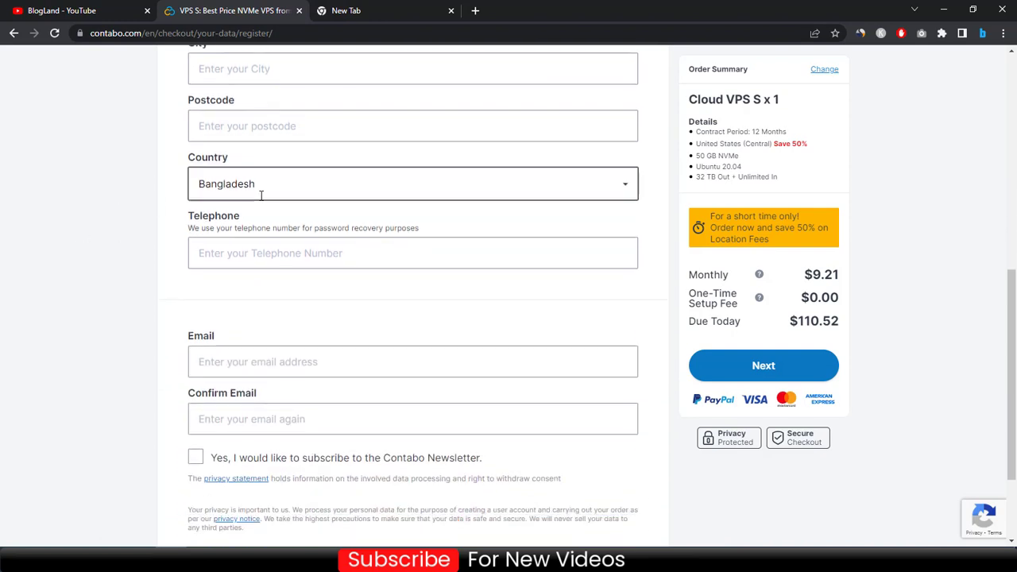
pyautogui.scroll(-1, 139, 202)
pyautogui.scroll(-1, 143, 195)
pyautogui.scroll(1, 238, 159)
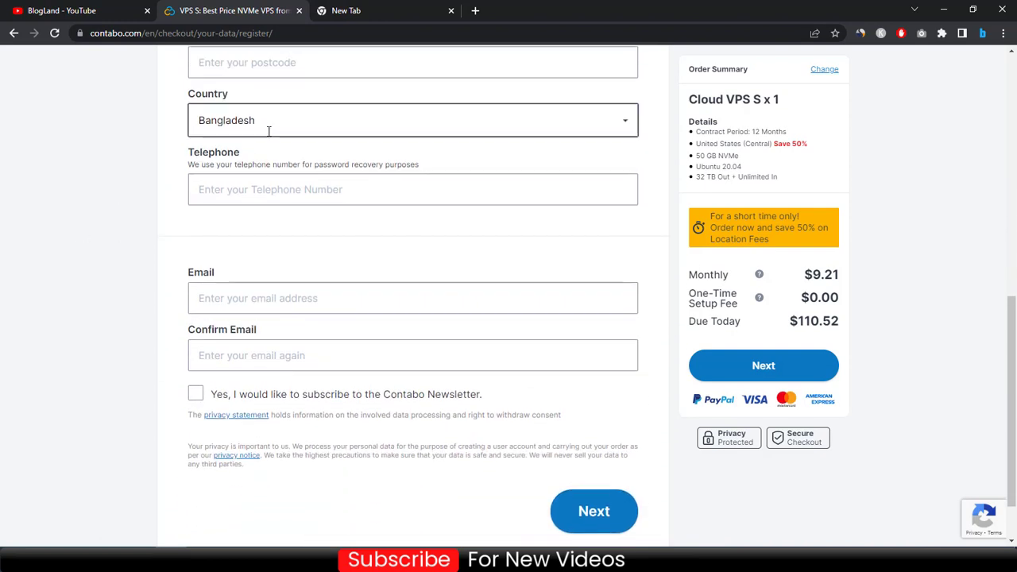
# - Pick United States of America from the Country list, replacing Bangladesh
pyautogui.click(267, 127)
pyautogui.scroll(-2, 279, 245)
pyautogui.scroll(-18, 280, 245)
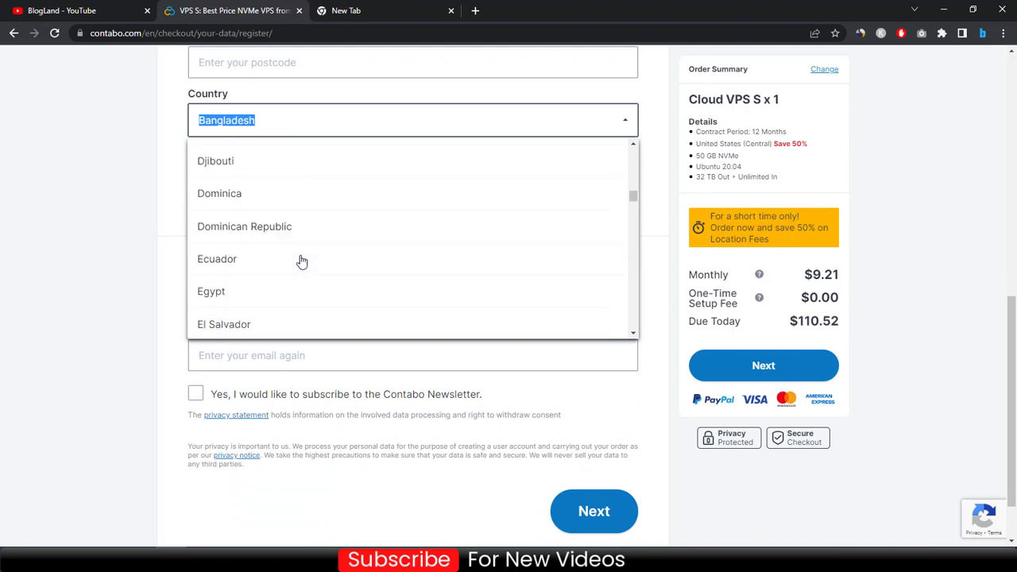
pyautogui.scroll(-20, 313, 273)
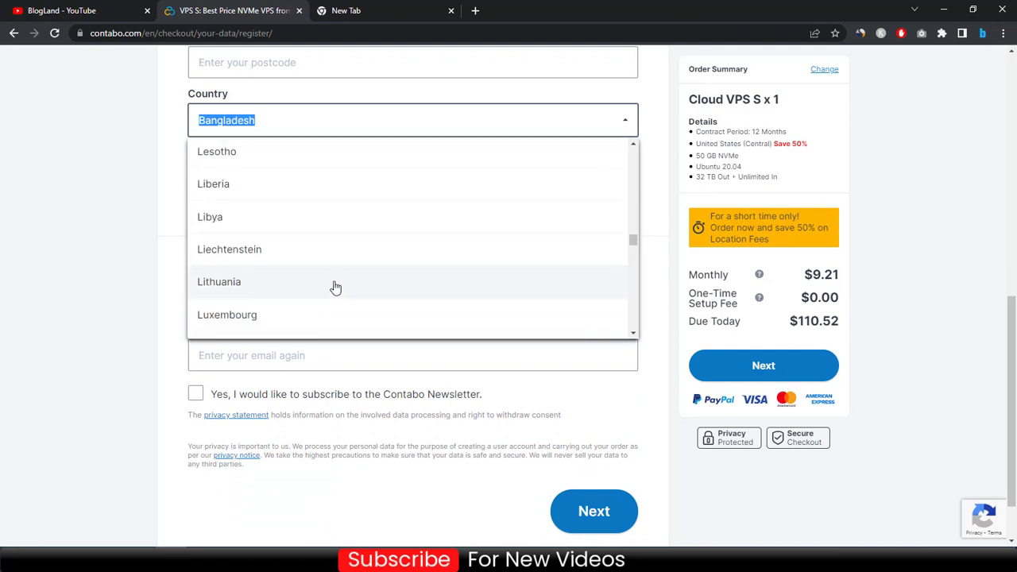
pyautogui.scroll(-4, 334, 290)
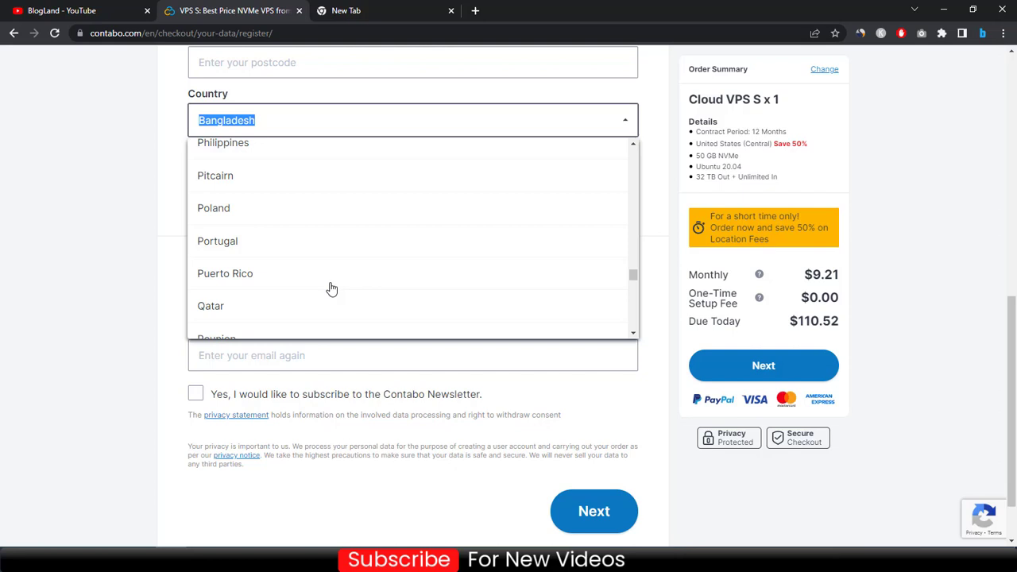
pyautogui.scroll(-9, 331, 289)
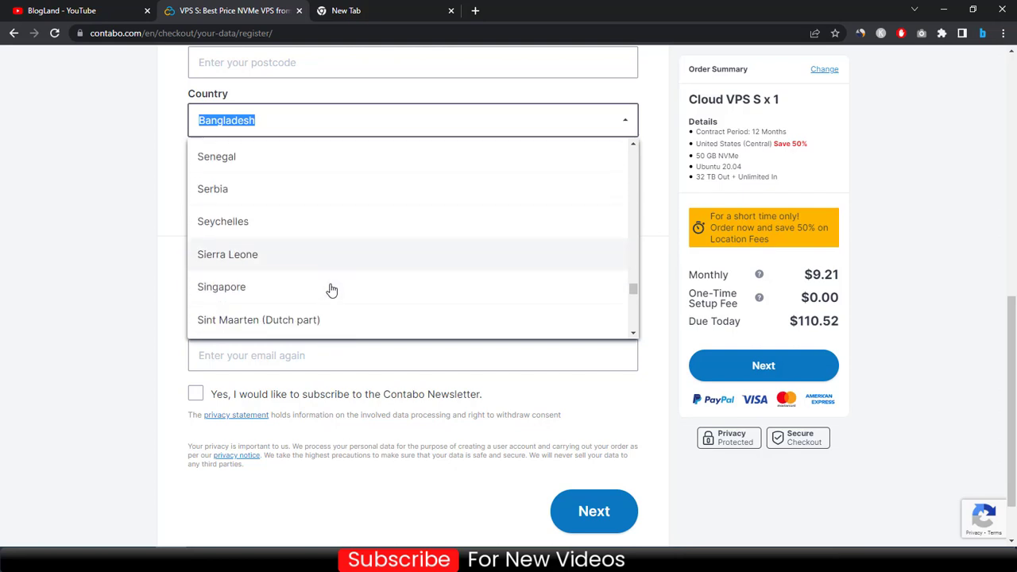
pyautogui.scroll(-8, 331, 289)
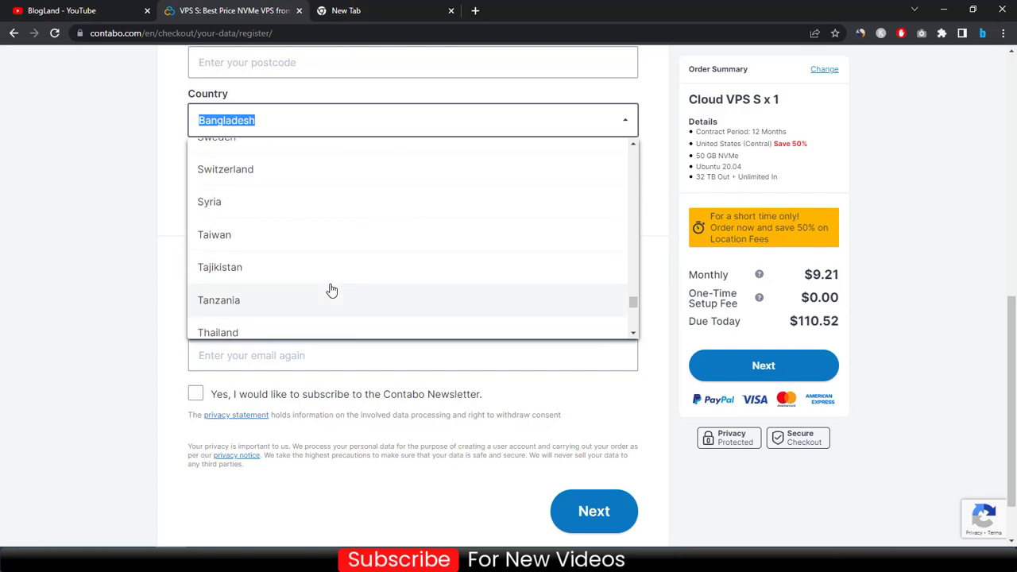
pyautogui.scroll(-8, 332, 290)
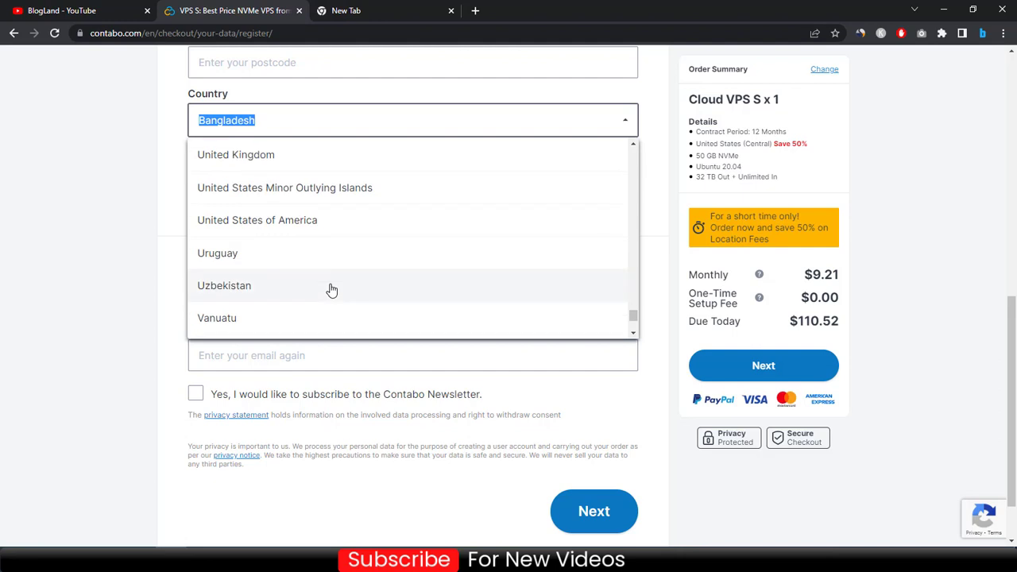
pyautogui.click(302, 221)
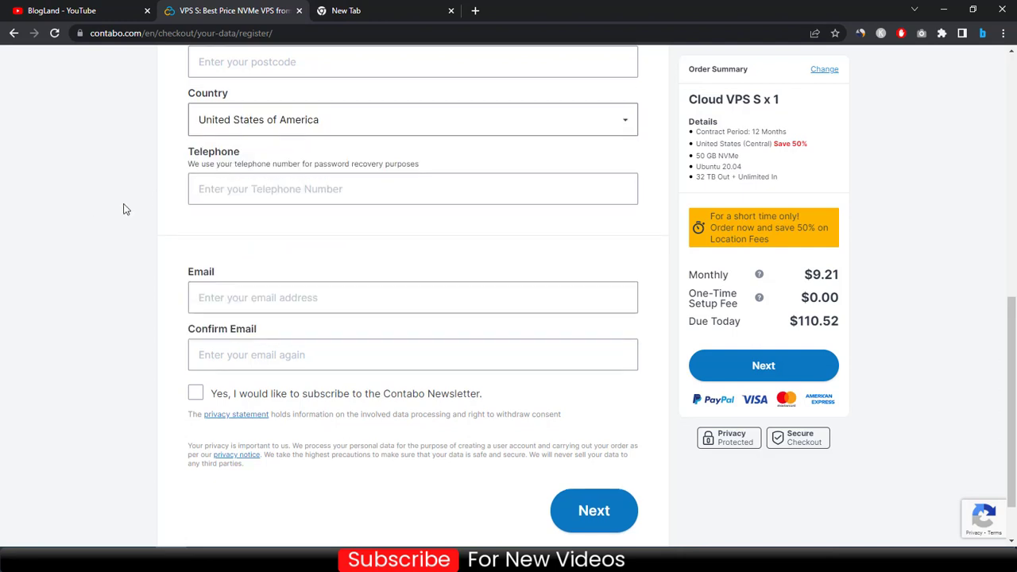
# - Tick the 'Yes, I would like to subscribe to the Contabo Newsletter' checkbox
pyautogui.scroll(-1, 125, 209)
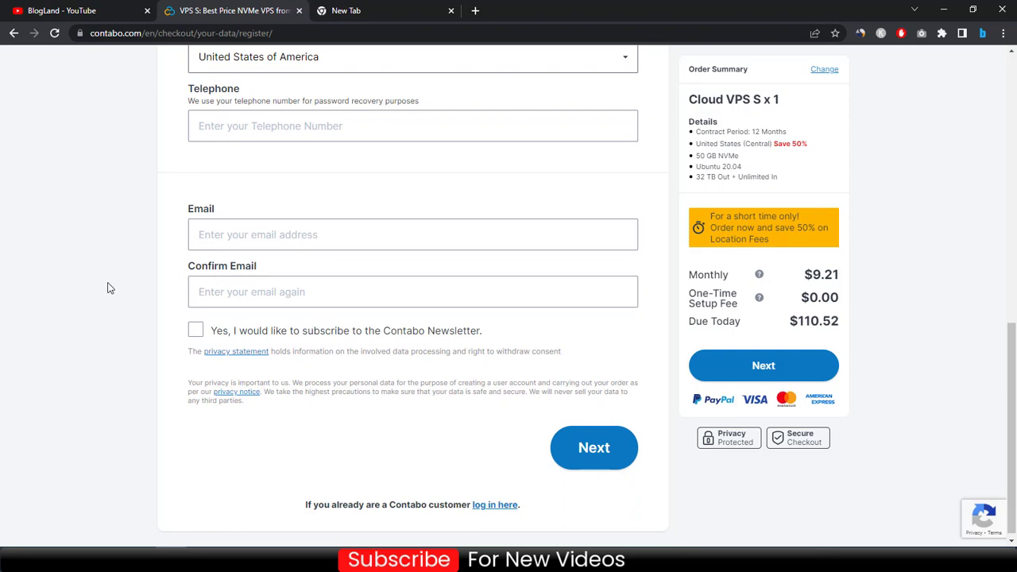
pyautogui.click(196, 332)
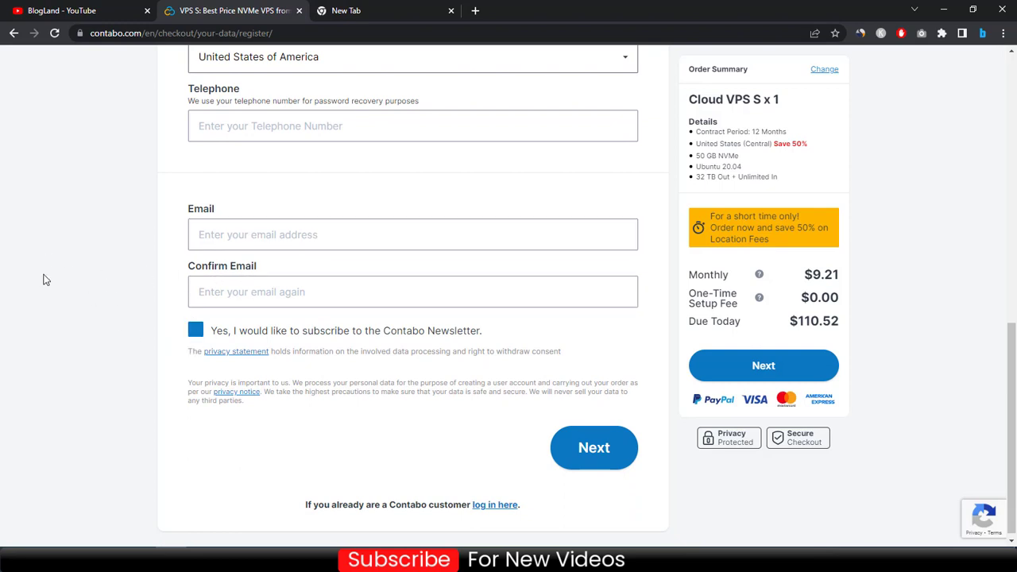